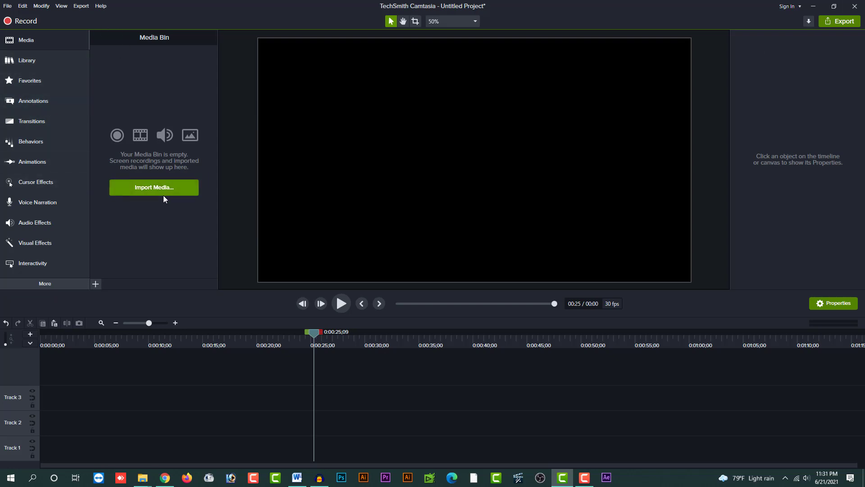
Step: Import the background image 001.jpg from the Desktop into the project's media
{"action": "left_click", "coordinate": [37, 45]}
{"action": "left_click", "coordinate": [36, 44]}
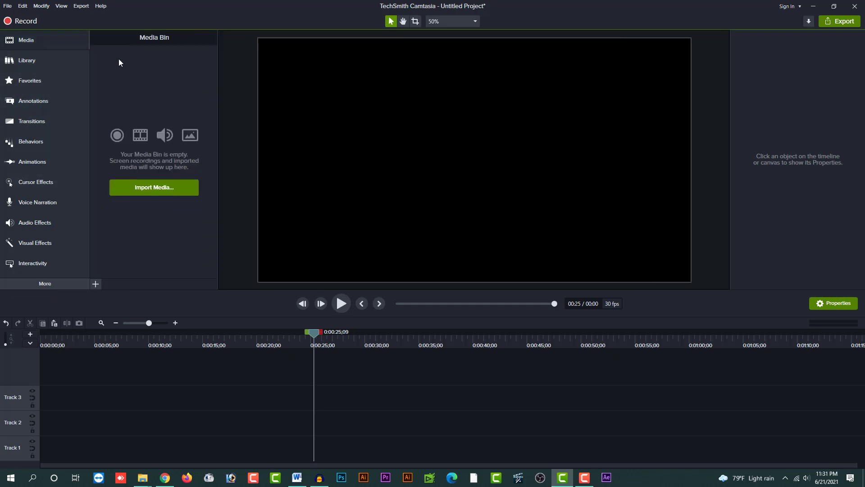
{"action": "left_click", "coordinate": [152, 188]}
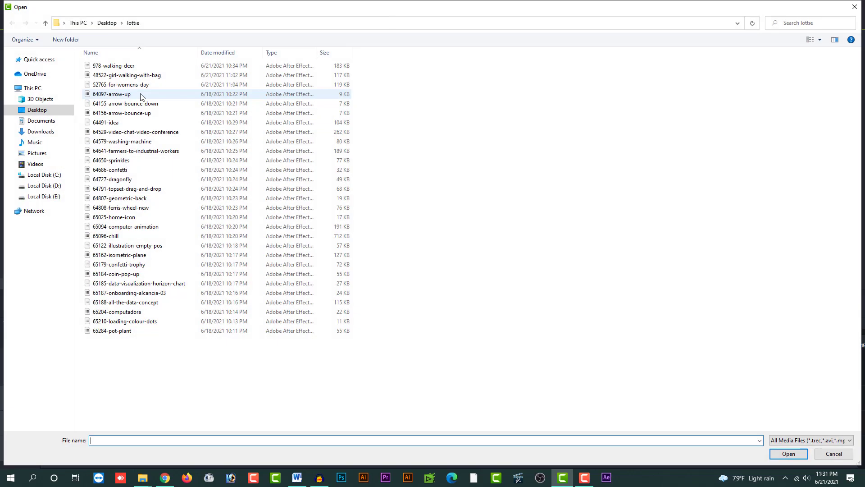
{"action": "left_click", "coordinate": [39, 110]}
{"action": "double_click", "coordinate": [432, 88]}
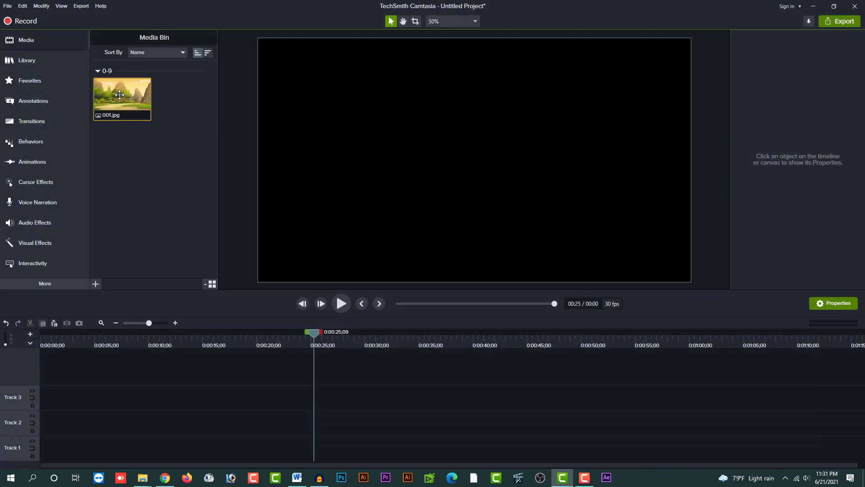
Step: Place the 001.jpg background at the start of Track 1
{"action": "mouse_move", "coordinate": [121, 99]}
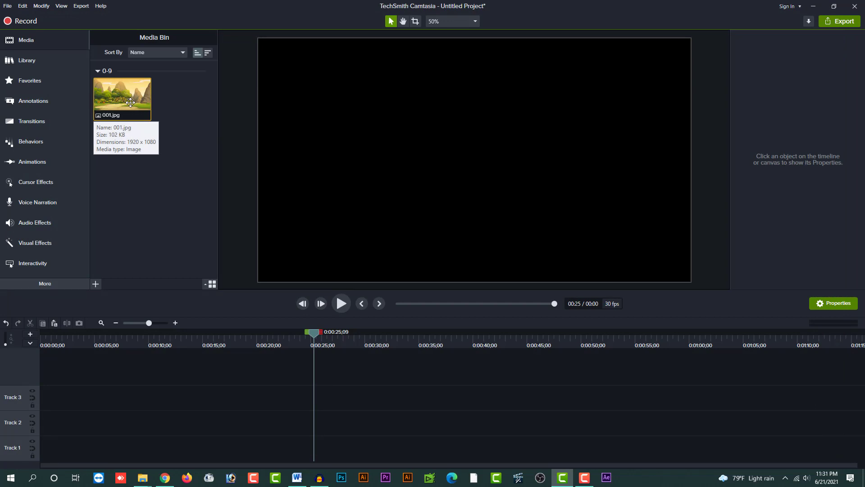
{"action": "left_click_drag", "start_coordinate": [136, 96], "coordinate": [31, 446]}
{"action": "left_click", "coordinate": [63, 344]}
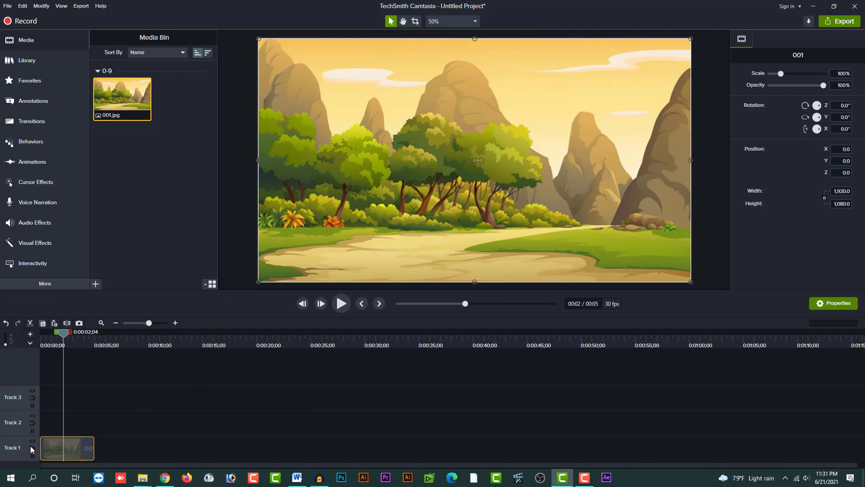
{"action": "left_click", "coordinate": [53, 345]}
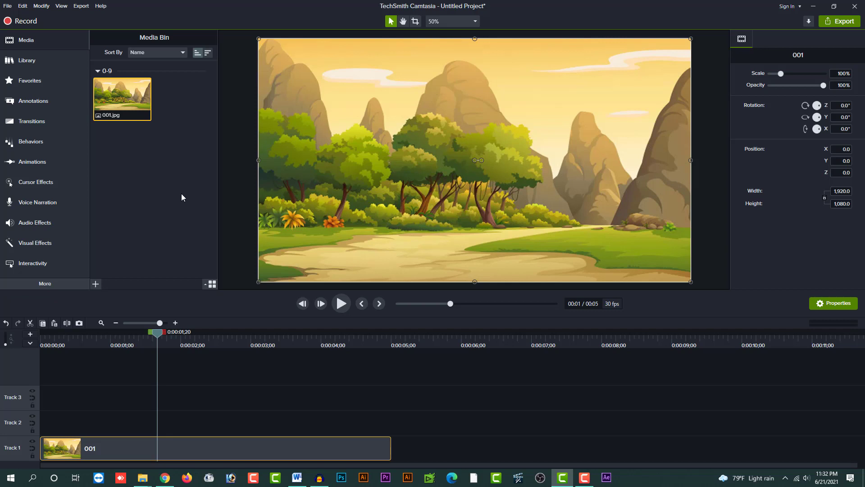
Step: Import all the Lottie JSON animations from the Desktop's lottie folder into the project's media
{"action": "left_click", "coordinate": [96, 284]}
{"action": "left_click", "coordinate": [112, 255]}
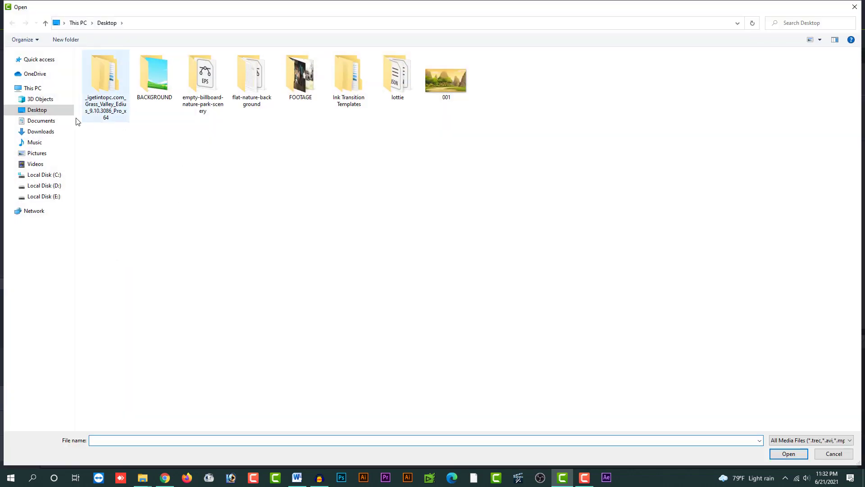
{"action": "double_click", "coordinate": [397, 77]}
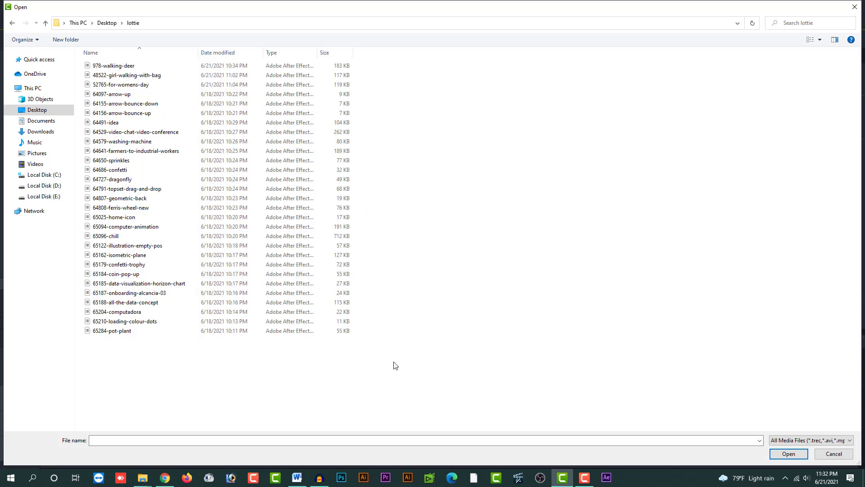
{"action": "left_click_drag", "start_coordinate": [393, 362], "coordinate": [96, 55]}
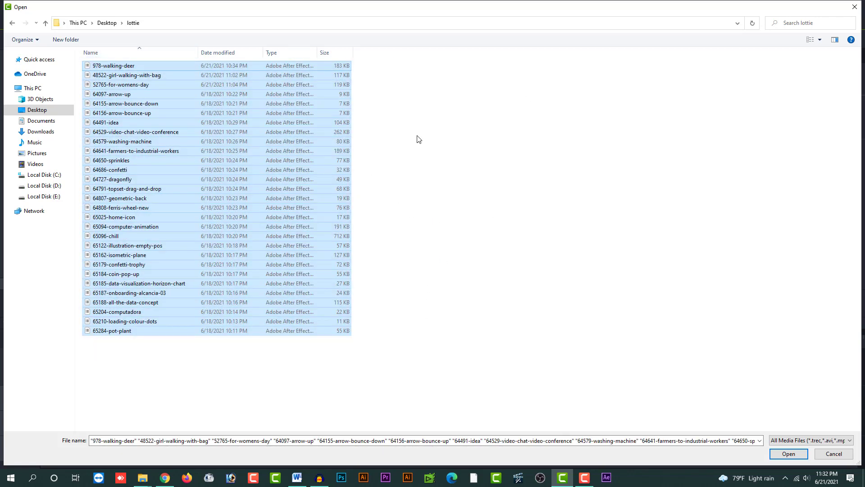
{"action": "left_click_drag", "start_coordinate": [480, 362], "coordinate": [108, 29]}
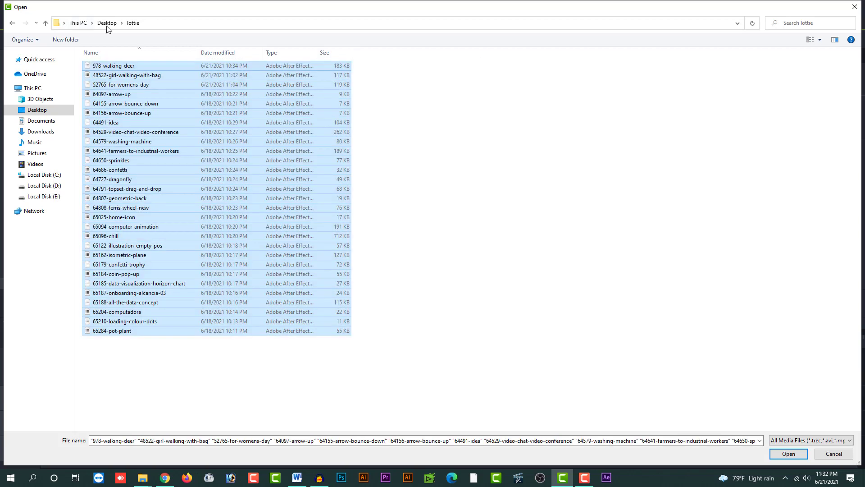
{"action": "left_click", "coordinate": [788, 453]}
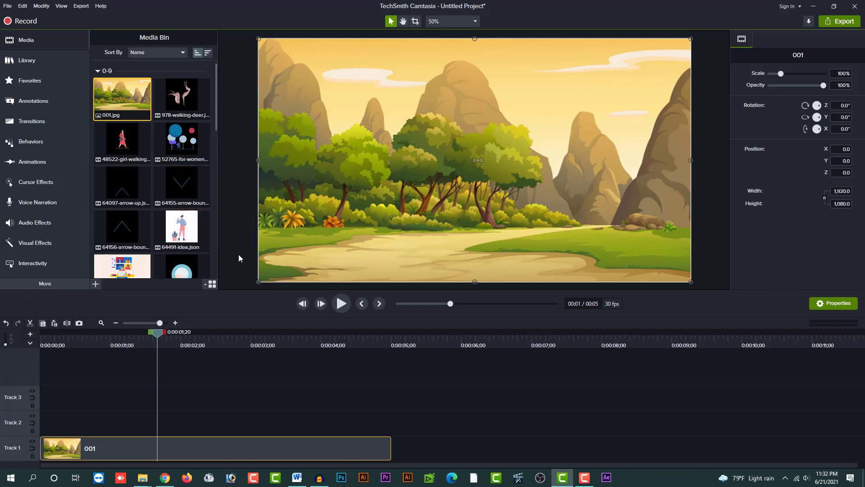
Step: Add the 64491-idea animation to Track 2 at about 1.3 seconds and preview it over the background
{"action": "left_click_drag", "start_coordinate": [182, 231], "coordinate": [133, 418]}
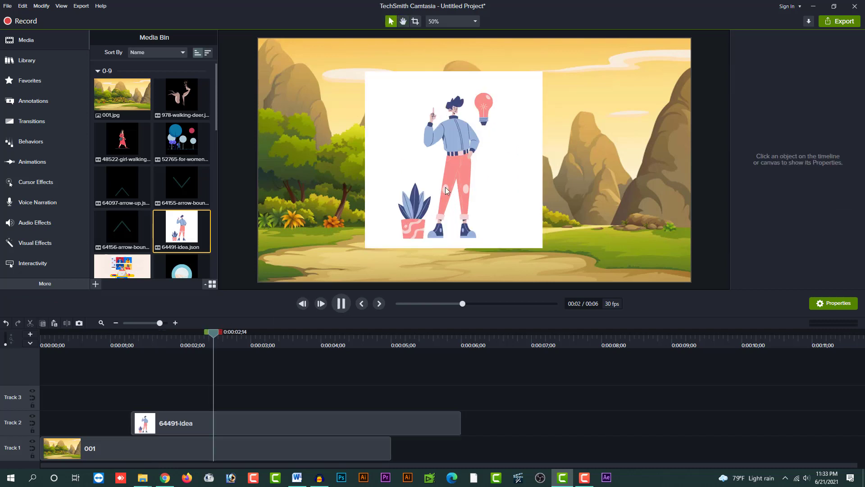
{"action": "key", "text": "space"}
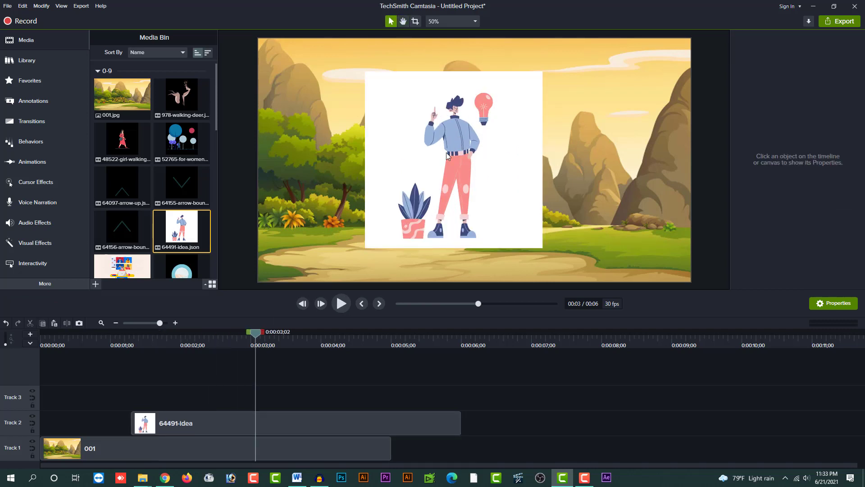
Step: Add the 64529-video-chat-video-conference animation to Track 3 at about 6.5 seconds and preview it
{"action": "left_click", "coordinate": [139, 220]}
{"action": "scroll", "coordinate": [140, 220], "scroll_direction": "down", "scroll_amount": 1}
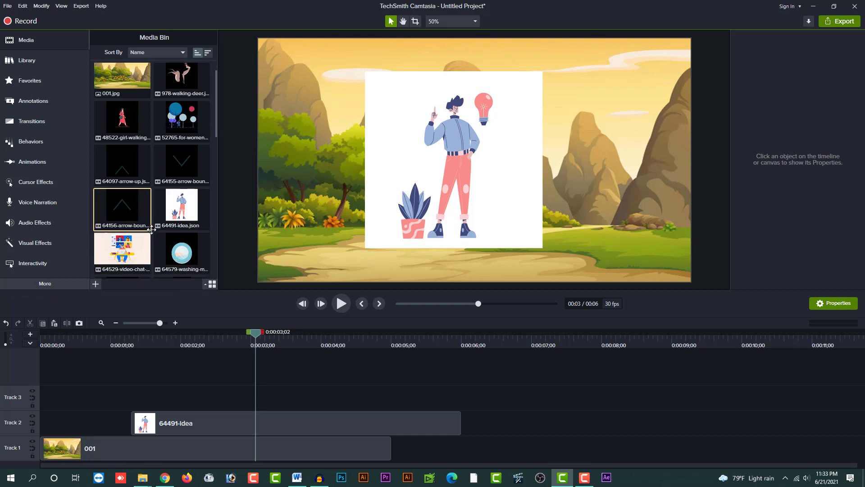
{"action": "left_click_drag", "start_coordinate": [121, 250], "coordinate": [500, 396]}
{"action": "left_click", "coordinate": [521, 337]}
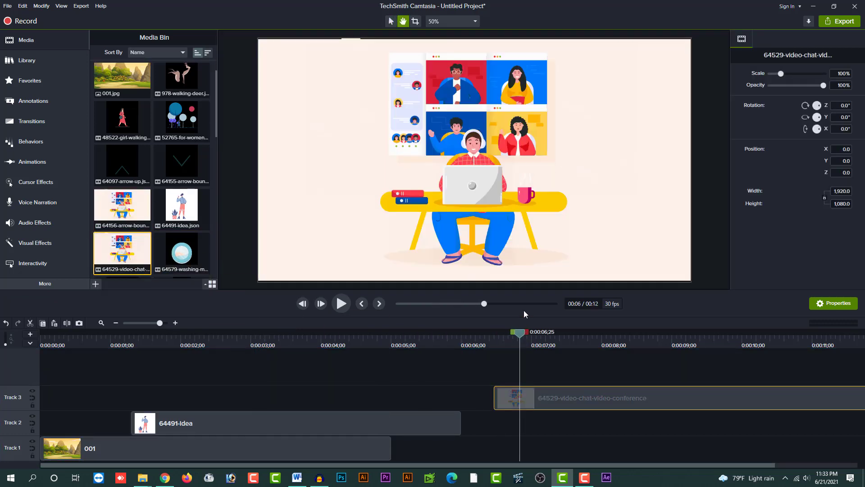
{"action": "key", "text": "space"}
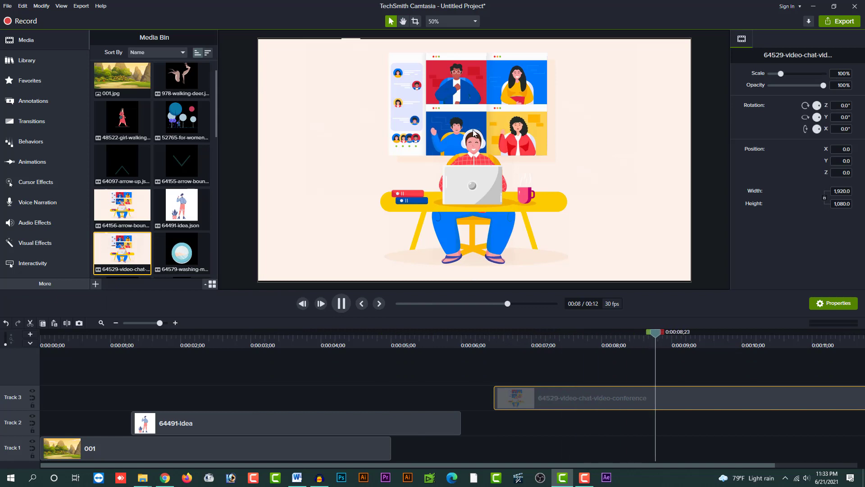
{"action": "key", "text": "space"}
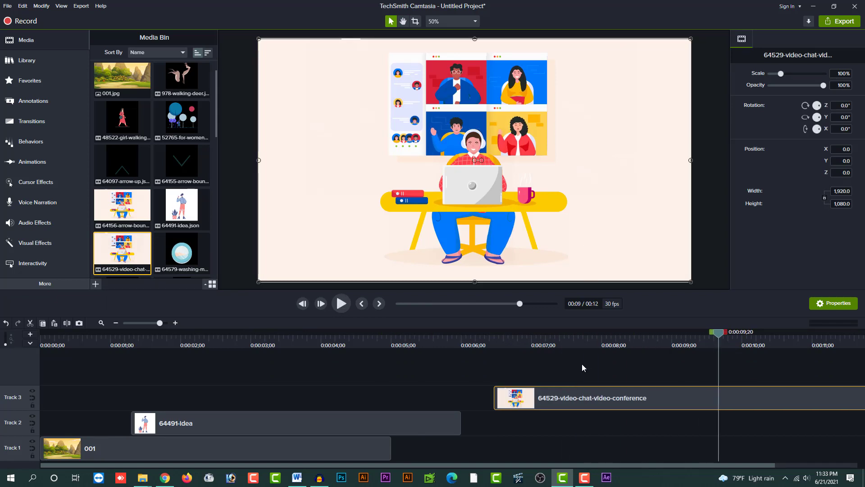
Step: Delete the idea and video conference clips from Tracks 2 and 3
{"action": "left_click_drag", "start_coordinate": [569, 363], "coordinate": [412, 417]}
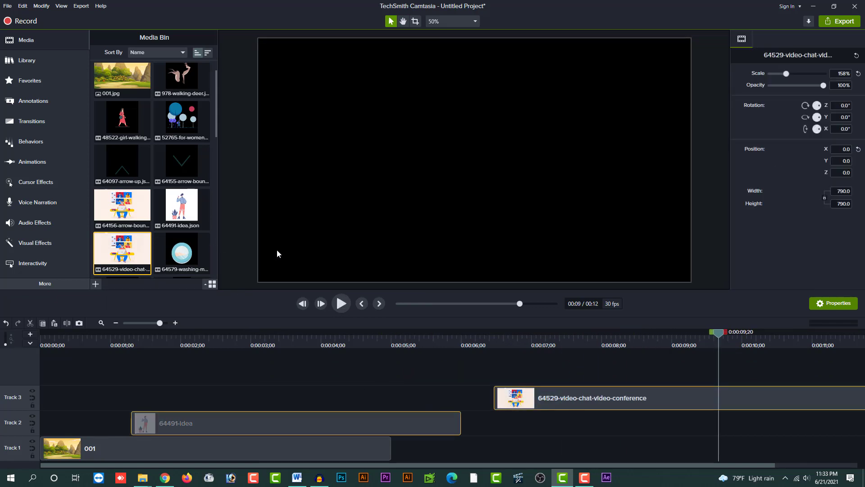
{"action": "key", "text": "Delete"}
Step: Add the 64641-farmers-to-industrial-workers animation to Track 2 at about 1.2 seconds and preview it over the background
{"action": "scroll", "coordinate": [163, 216], "scroll_direction": "down", "scroll_amount": 3}
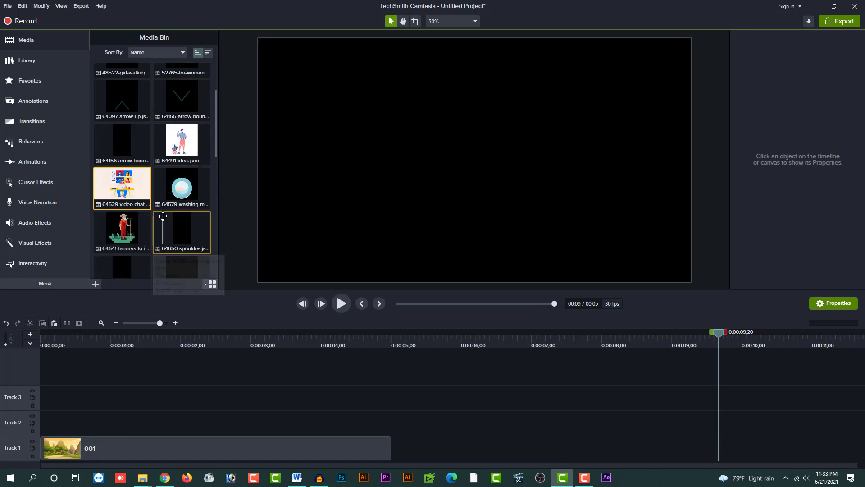
{"action": "scroll", "coordinate": [162, 216], "scroll_direction": "down", "scroll_amount": 2}
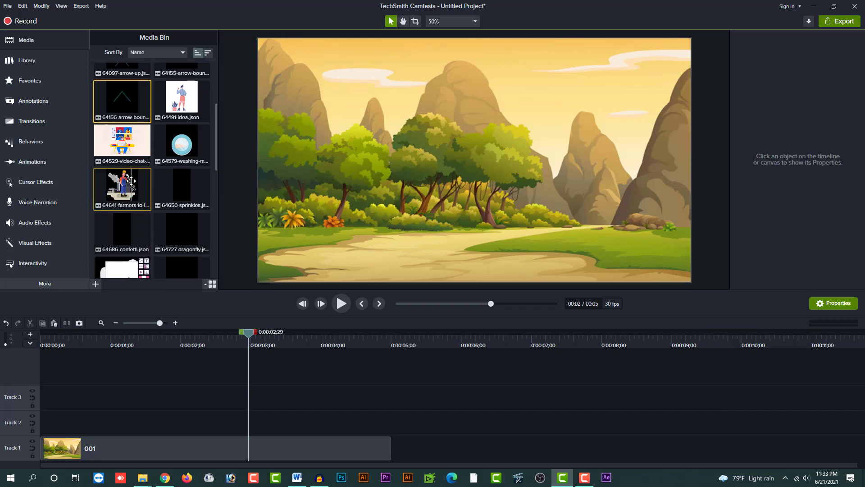
{"action": "left_click_drag", "start_coordinate": [131, 181], "coordinate": [122, 423]}
{"action": "left_click", "coordinate": [161, 332]}
{"action": "key", "text": "space"}
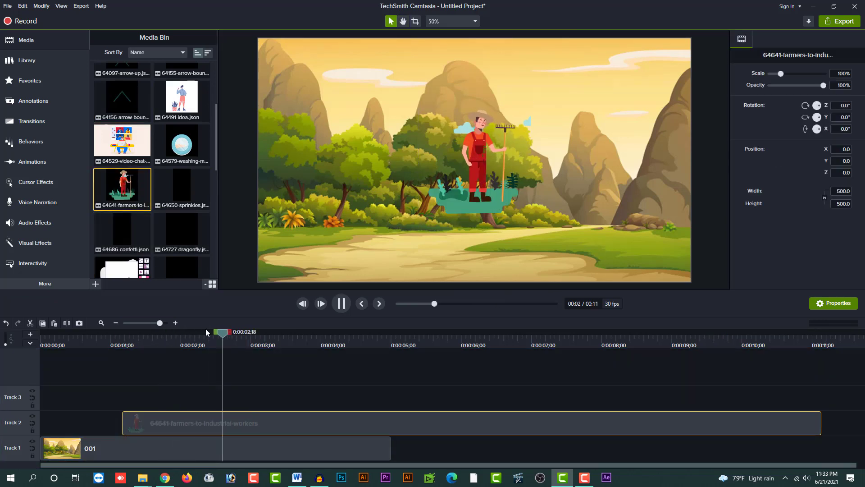
Step: Enlarge the farmer animation on the canvas to about 165.6% and move it to about X -460, Y -44
{"action": "left_click", "coordinate": [478, 182]}
{"action": "left_click_drag", "start_coordinate": [531, 217], "coordinate": [605, 290]}
{"action": "left_click_drag", "start_coordinate": [543, 245], "coordinate": [412, 218]}
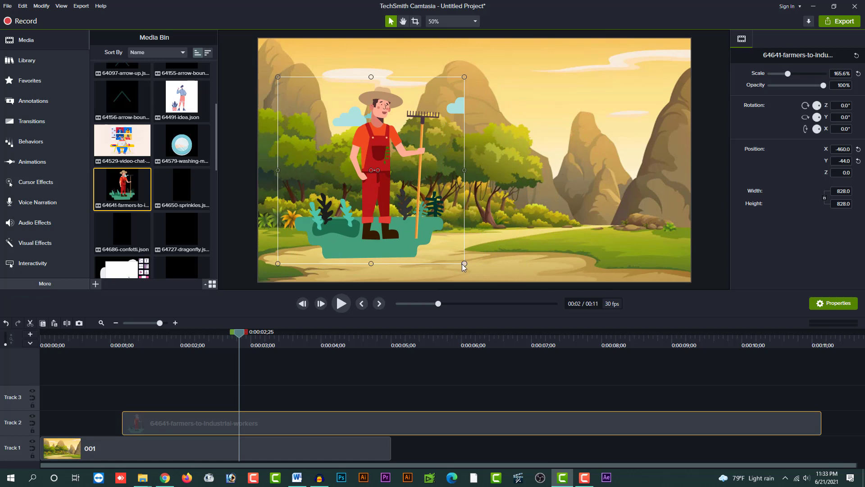
Step: Enlarge the farmer animation to about 740.8% and reposition it at about X -672, Y -1,142 as a close-up
{"action": "left_click_drag", "start_coordinate": [461, 264], "coordinate": [788, 459]}
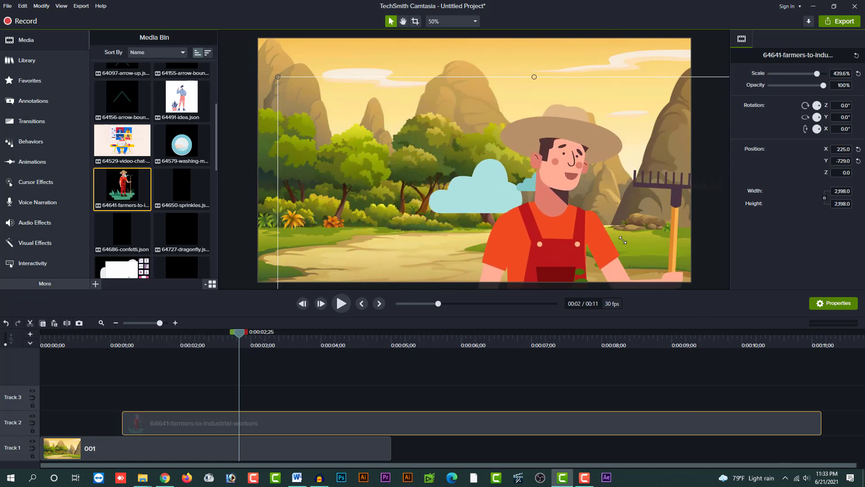
{"action": "left_click_drag", "start_coordinate": [623, 239], "coordinate": [374, 233]}
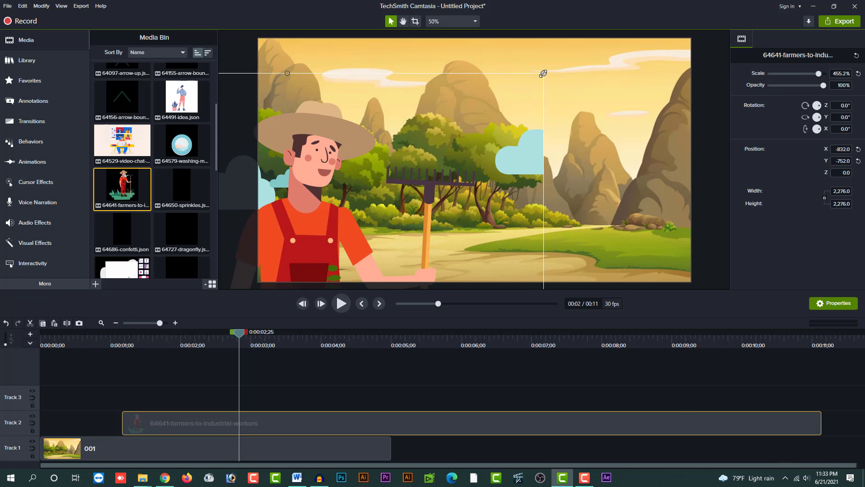
{"action": "left_click_drag", "start_coordinate": [544, 73], "coordinate": [859, 67]}
{"action": "left_click_drag", "start_coordinate": [539, 242], "coordinate": [449, 127]}
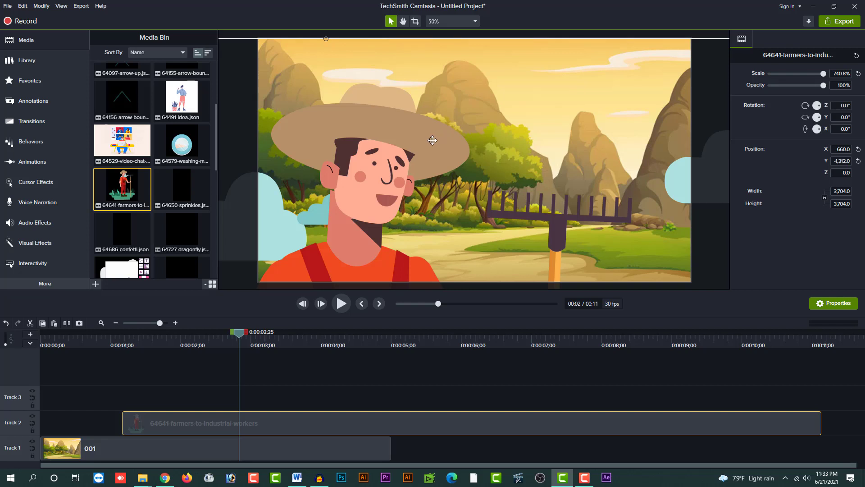
{"action": "left_click_drag", "start_coordinate": [386, 126], "coordinate": [447, 97]}
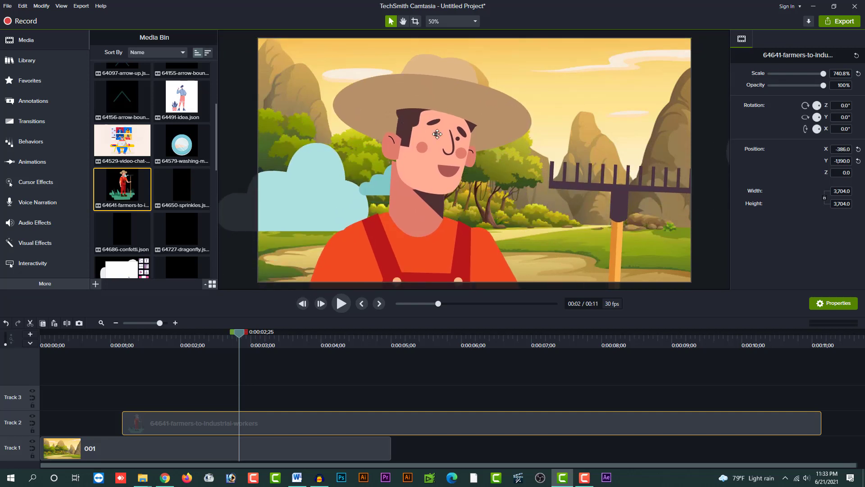
{"action": "left_click_drag", "start_coordinate": [437, 134], "coordinate": [560, 145]}
Step: Preview the enlarged farmer animation to check its quality during playback
{"action": "left_click_drag", "start_coordinate": [231, 337], "coordinate": [166, 344]}
{"action": "key", "text": "space"}
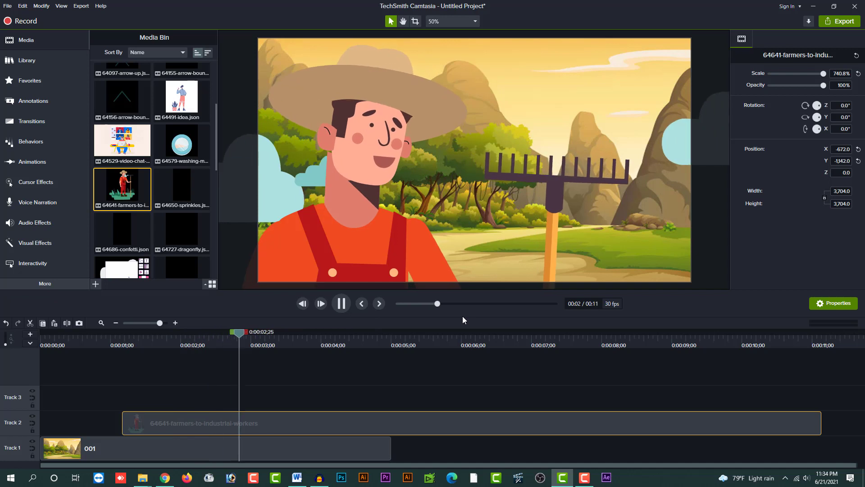
{"action": "left_click", "coordinate": [350, 305]}
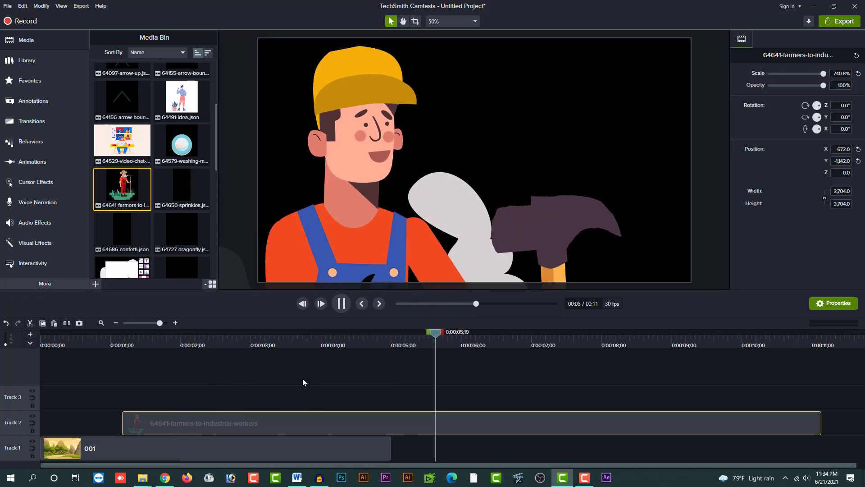
Step: Delete the farmer clip from Track 2 and return the playhead to the start of the timeline
{"action": "left_click", "coordinate": [301, 378]}
{"action": "key", "text": "Delete"}
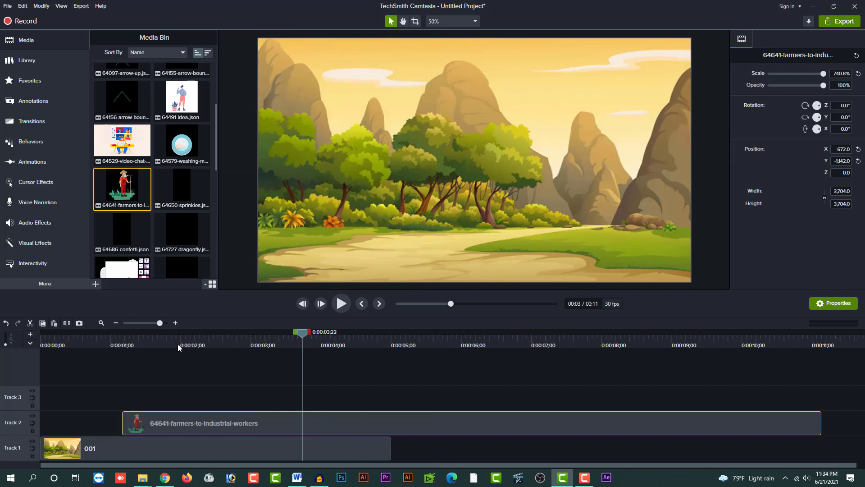
{"action": "left_click_drag", "start_coordinate": [171, 340], "coordinate": [34, 348]}
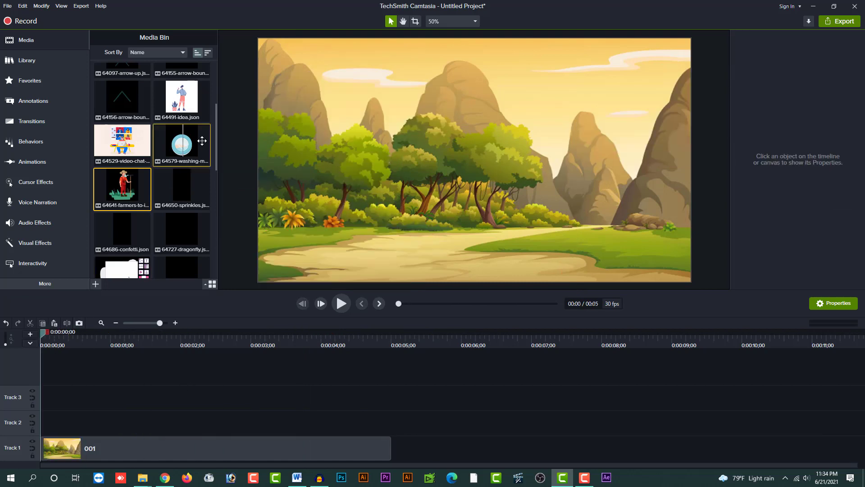
Step: Add the 65122-illustration-empty-pos animation to the start of Track 2 and preview it over the background
{"action": "scroll", "coordinate": [203, 207], "scroll_direction": "down", "scroll_amount": 7}
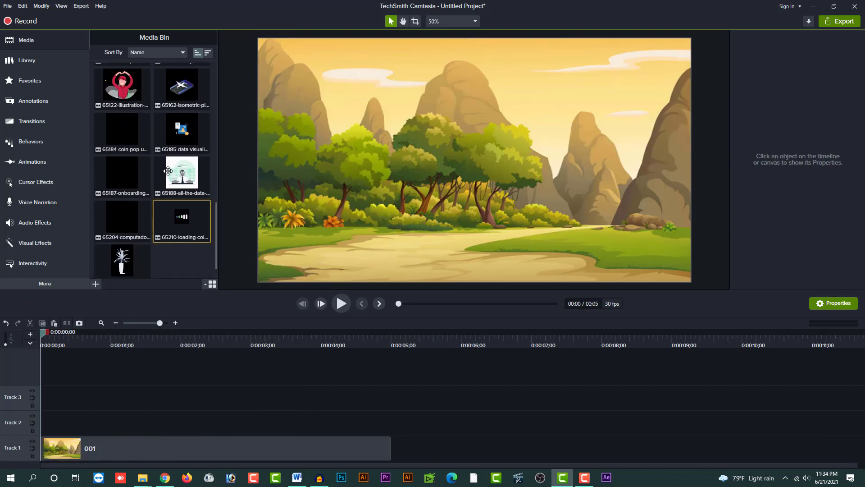
{"action": "left_click_drag", "start_coordinate": [127, 104], "coordinate": [58, 422]}
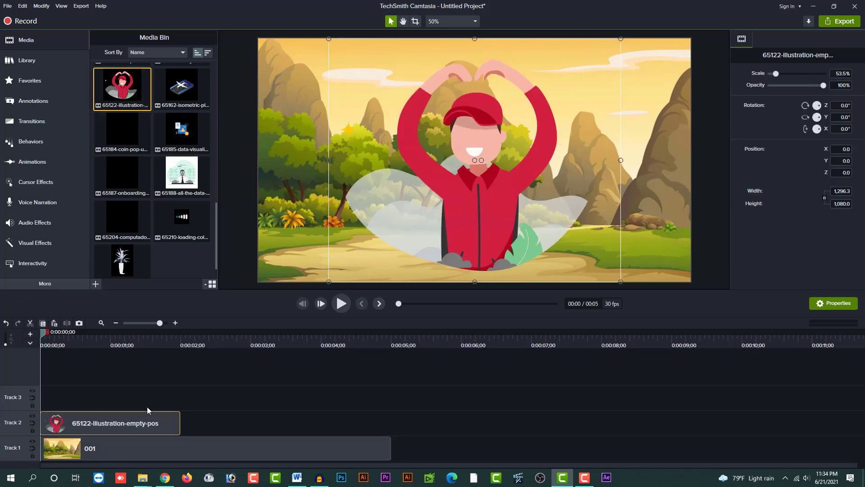
{"action": "left_click", "coordinate": [116, 340]}
{"action": "key", "text": "space"}
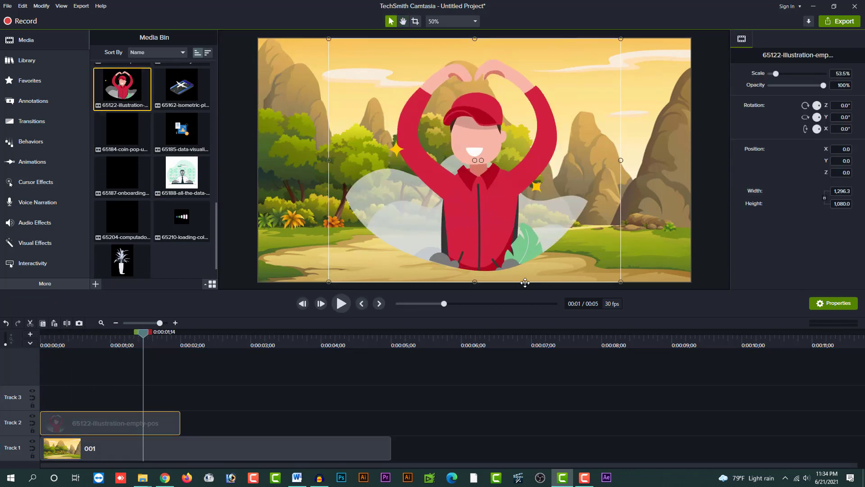
Step: Shrink the illustration animation to about 13.5% scale at about Y -180, and set the playhead to 0:00:00;19
{"action": "left_click_drag", "start_coordinate": [474, 281], "coordinate": [483, 229]}
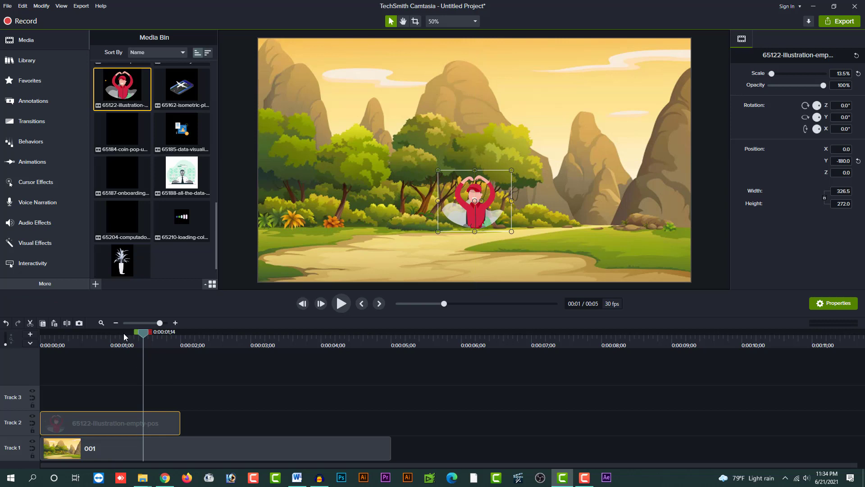
{"action": "left_click_drag", "start_coordinate": [143, 334], "coordinate": [84, 343]}
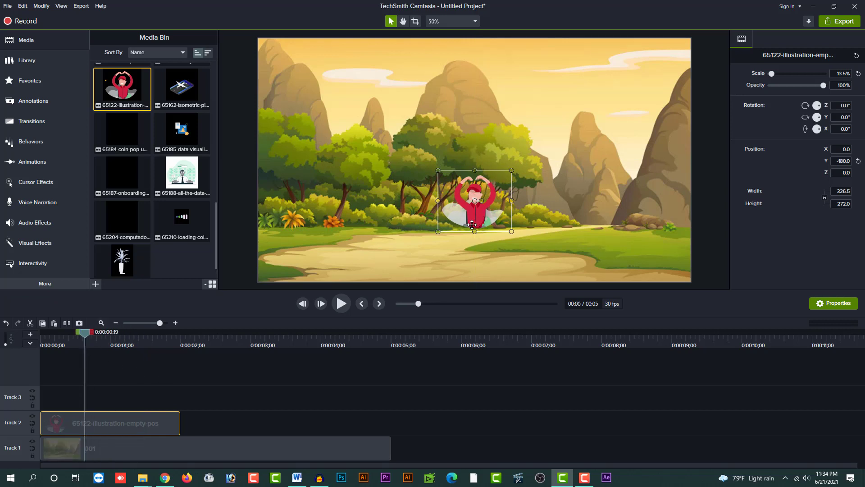
Step: Move the illustration animation to about X 58, Y -170 on the canvas and set the playhead to 0:00:02;00
{"action": "left_click_drag", "start_coordinate": [466, 219], "coordinate": [479, 189]}
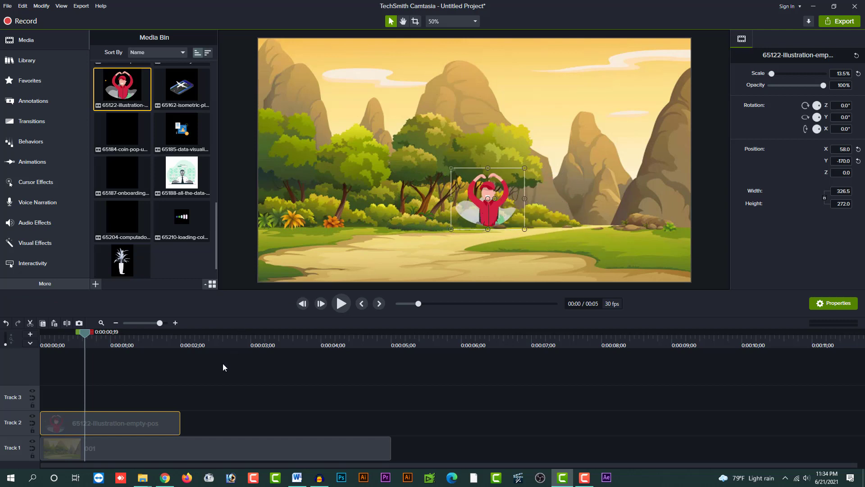
{"action": "left_click_drag", "start_coordinate": [121, 362], "coordinate": [154, 361]}
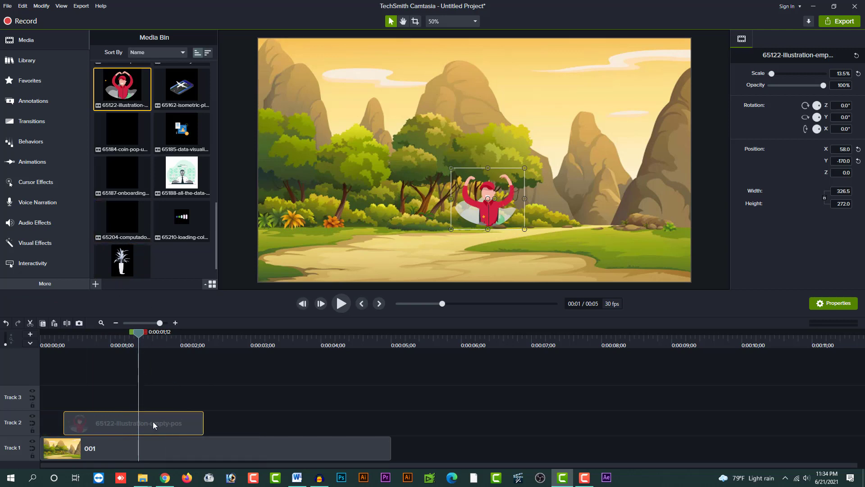
{"action": "left_click_drag", "start_coordinate": [140, 335], "coordinate": [180, 336]}
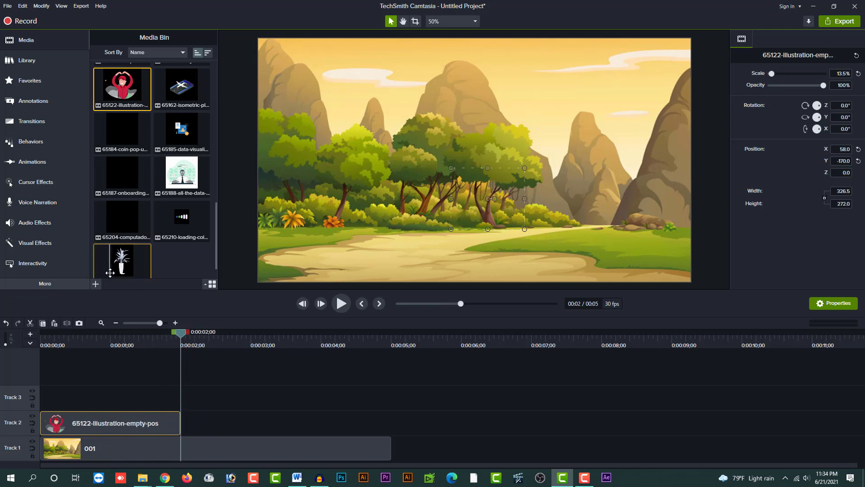
Step: Add the 65284-pot-plant animation to the start of Track 3, move it to about X -275, Y -140 and scrub through it
{"action": "left_click_drag", "start_coordinate": [138, 272], "coordinate": [78, 360]}
{"action": "left_click", "coordinate": [81, 347]}
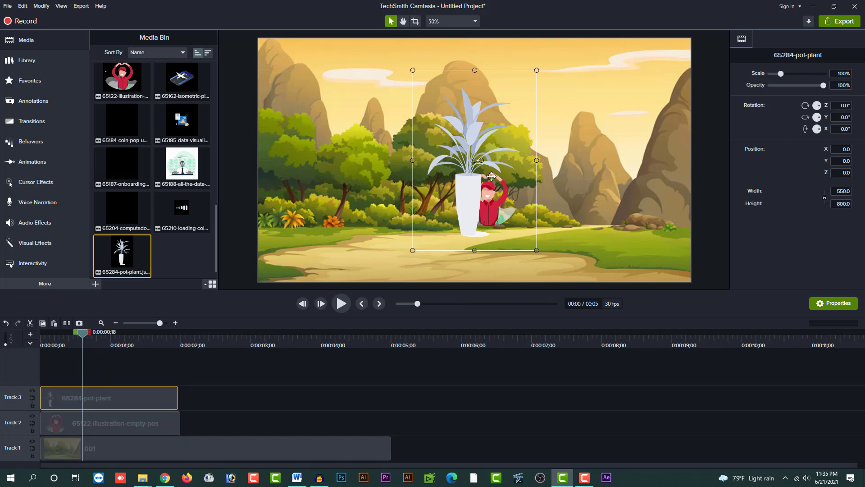
{"action": "left_click_drag", "start_coordinate": [492, 176], "coordinate": [429, 208]}
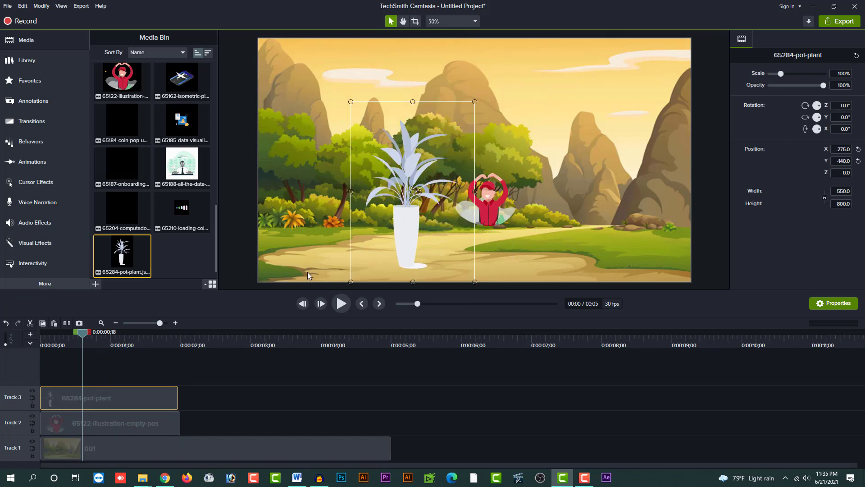
{"action": "left_click_drag", "start_coordinate": [117, 339], "coordinate": [172, 364]}
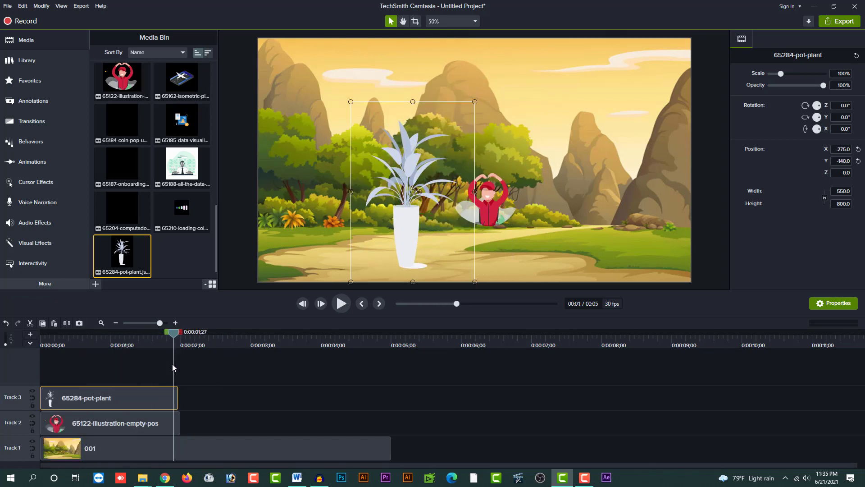
Step: Shrink the pot plant to about 56% scale and place it at about X -806, Y -316 in the scene's lower corner
{"action": "left_click", "coordinate": [444, 303]}
{"action": "left_click_drag", "start_coordinate": [475, 282], "coordinate": [420, 202]}
{"action": "left_click_drag", "start_coordinate": [400, 167], "coordinate": [294, 261]}
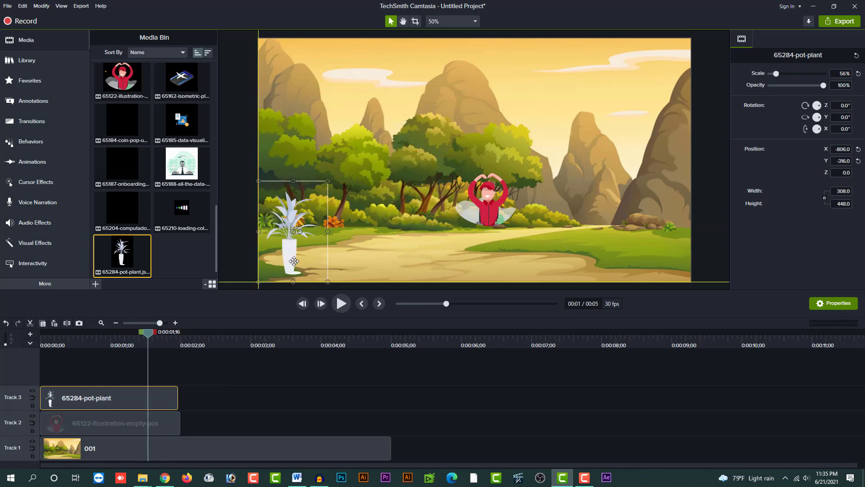
{"action": "left_click_drag", "start_coordinate": [331, 287], "coordinate": [331, 289]}
Step: Try to extend the end of the 65122-illustration-empty-pos clip on Track 2 beyond its original duration
{"action": "left_click_drag", "start_coordinate": [164, 347], "coordinate": [130, 374]}
{"action": "left_click", "coordinate": [155, 424]}
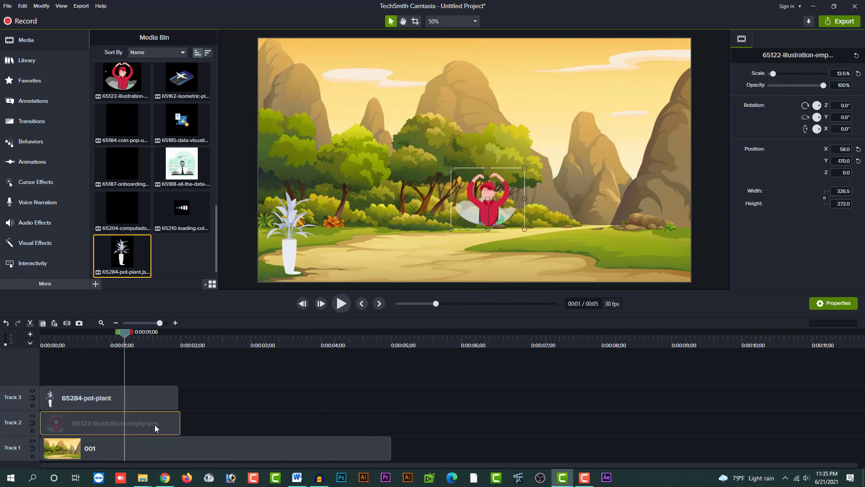
{"action": "left_click", "coordinate": [163, 345]}
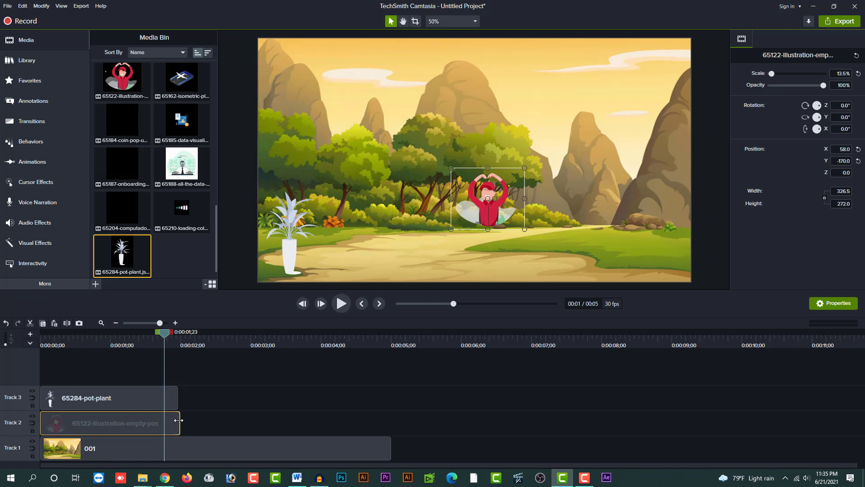
{"action": "left_click_drag", "start_coordinate": [179, 420], "coordinate": [180, 419]}
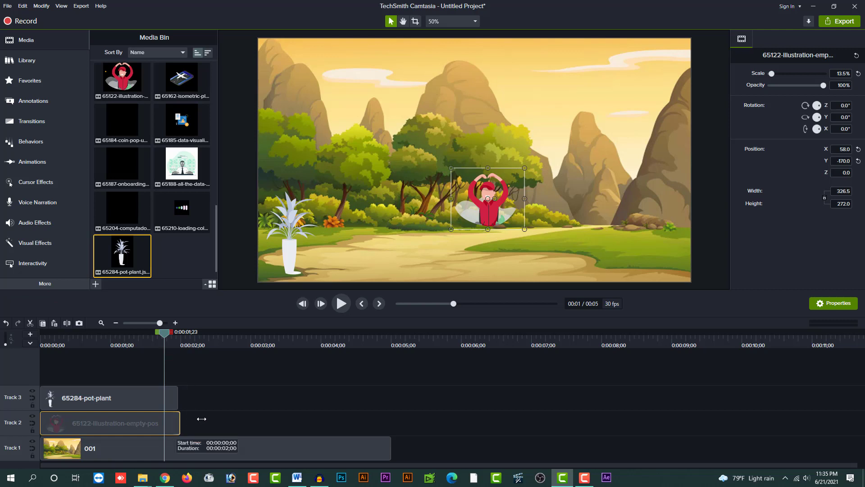
{"action": "mouse_move", "coordinate": [219, 425]}
{"action": "left_mouse_down"}
{"action": "mouse_move", "coordinate": [129, 422]}
{"action": "mouse_move", "coordinate": [220, 423]}
{"action": "left_mouse_up"}
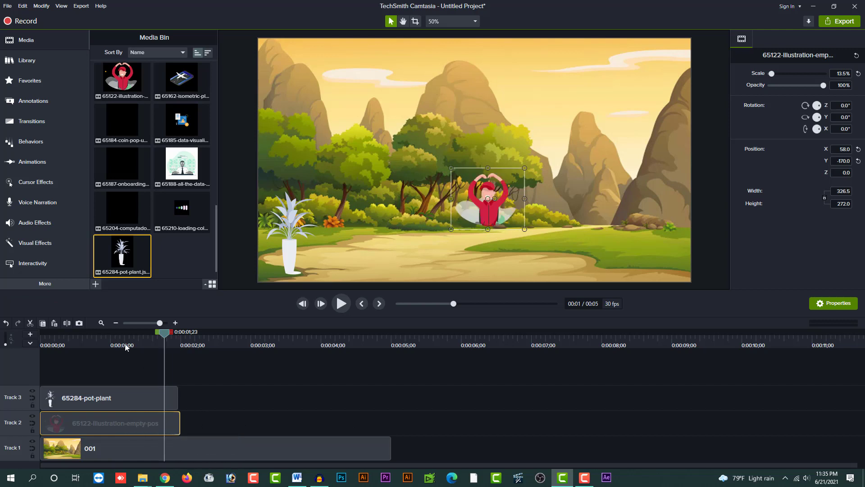
Step: Paste copies of the illustration clip on Track 2 at 0:00:02;00 and 0:00:04;00, and trim the last copy to end at 0:00:05;00
{"action": "left_click_drag", "start_coordinate": [137, 345], "coordinate": [177, 358]}
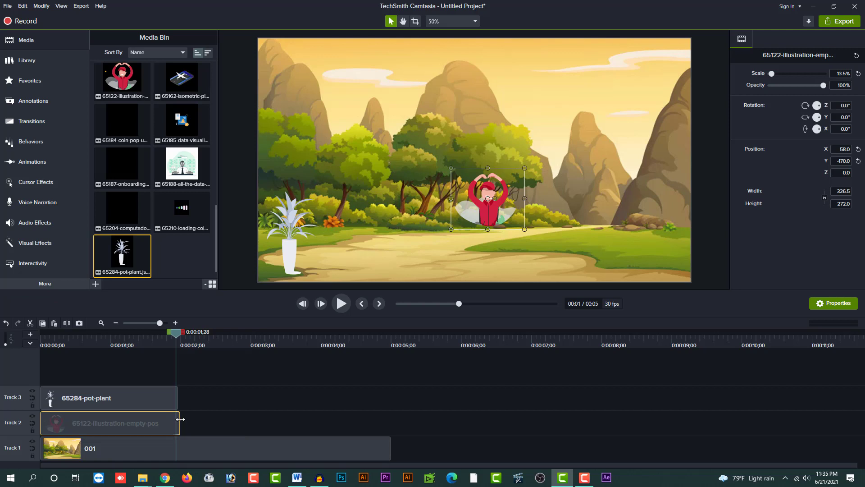
{"action": "left_click_drag", "start_coordinate": [190, 346], "coordinate": [323, 390]}
{"action": "key", "text": "ctrl+v"}
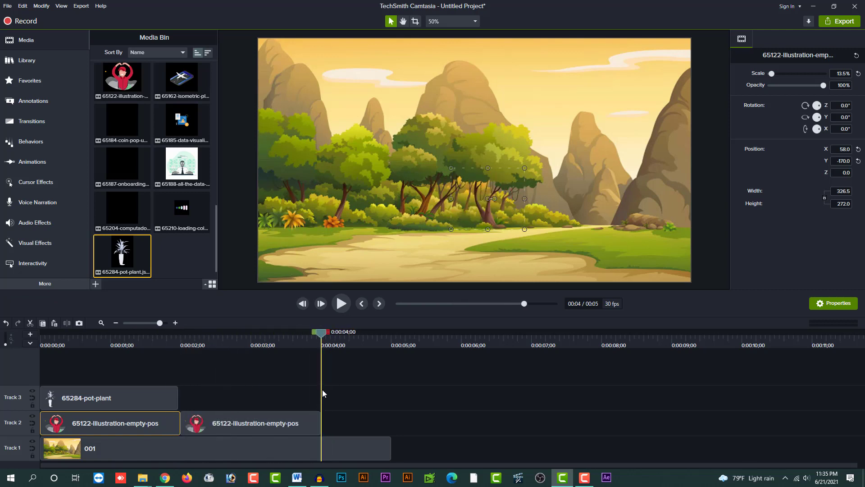
{"action": "key", "text": "ctrl+v"}
{"action": "left_click_drag", "start_coordinate": [261, 338], "coordinate": [392, 430]}
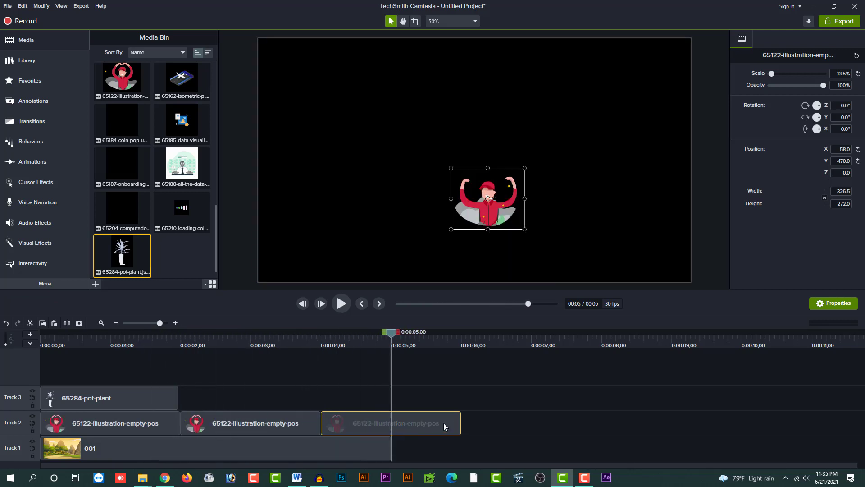
{"action": "left_click_drag", "start_coordinate": [461, 419], "coordinate": [392, 420]}
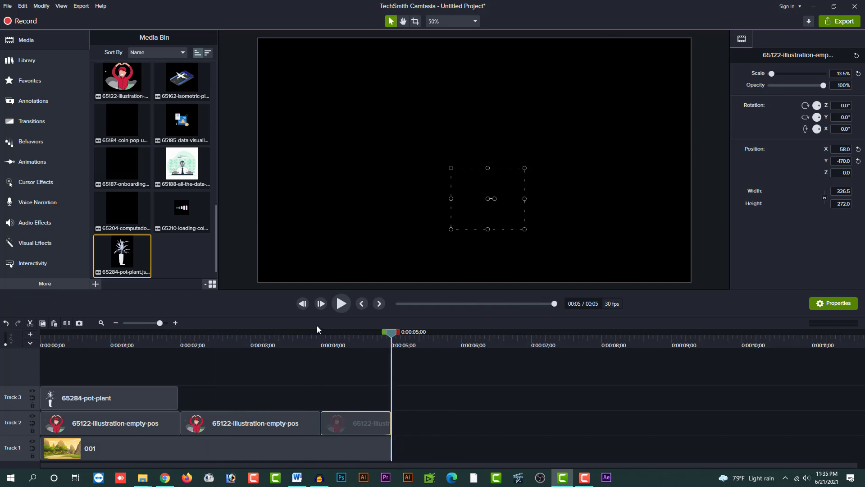
Step: Move the pot-plant clip to Track 2 just after 0:00:07;00, beyond the background's end, and preview the repeated illustration from the start
{"action": "left_click_drag", "start_coordinate": [101, 398], "coordinate": [614, 422]}
{"action": "left_click_drag", "start_coordinate": [176, 341], "coordinate": [23, 357]}
{"action": "key", "text": "space"}
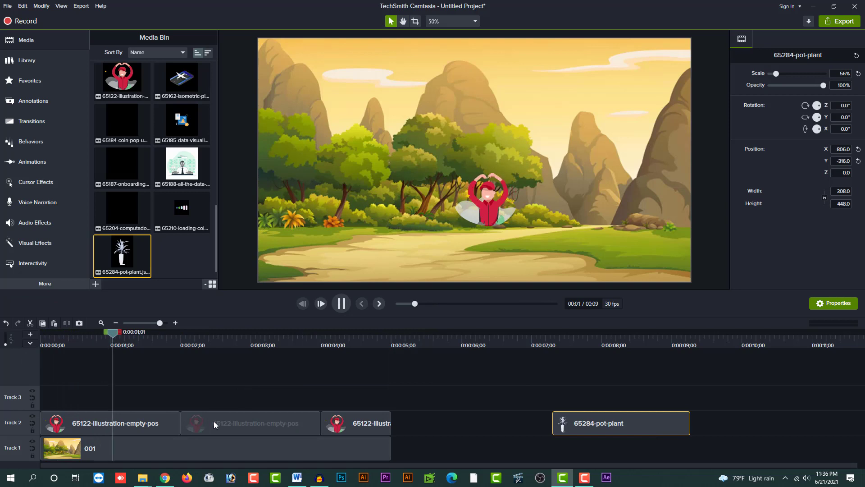
{"action": "key", "text": "space"}
Step: Return the playhead to the start and move the first illustration clip to about X 86, Y -180 on the canvas
{"action": "left_click_drag", "start_coordinate": [169, 349], "coordinate": [40, 388]}
{"action": "left_click", "coordinate": [110, 423]}
Step: Add the 48522-girl-walking-with-bag animation to the start of Track 3 and set the playhead to 0:00:00;13
{"action": "left_click_drag", "start_coordinate": [217, 216], "coordinate": [217, 56]}
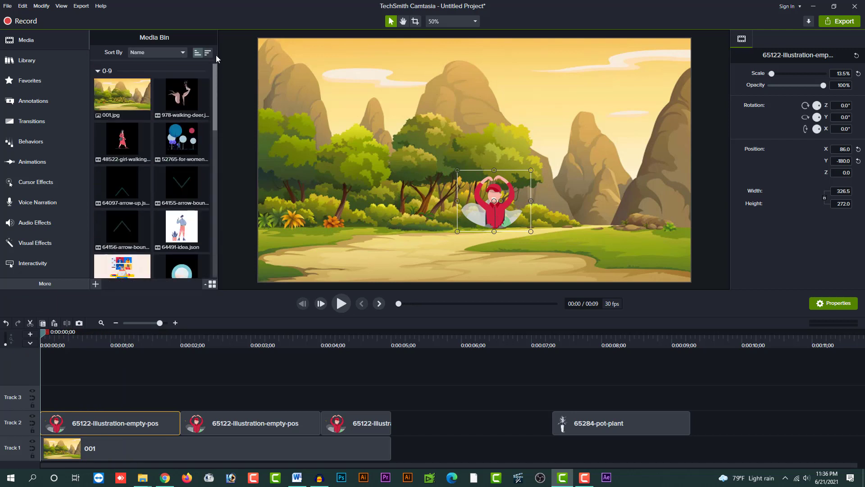
{"action": "left_click", "coordinate": [118, 147]}
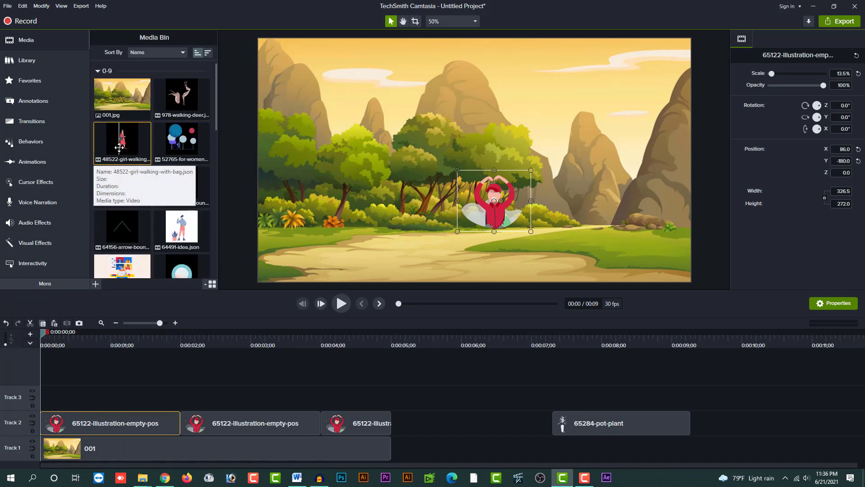
{"action": "left_click_drag", "start_coordinate": [119, 147], "coordinate": [47, 396]}
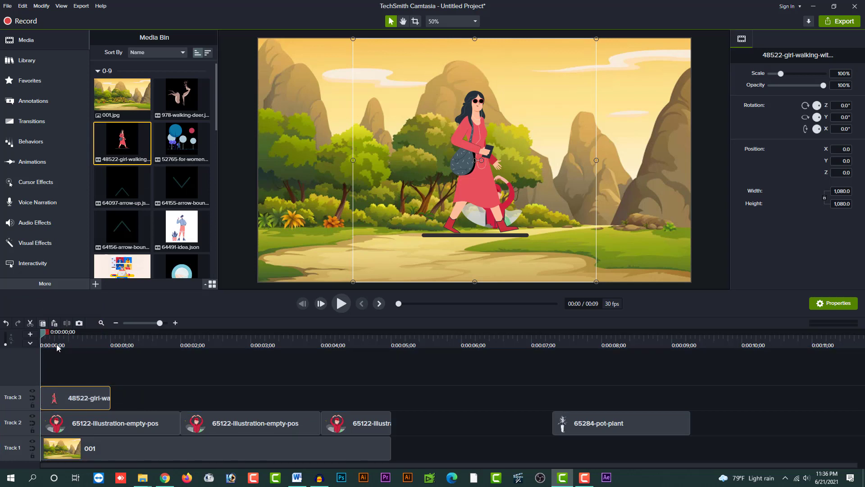
{"action": "left_click", "coordinate": [71, 345]}
Step: Enlarge the walking girl to about 116.9% scale and crop away the black ground line beneath her feet
{"action": "left_click_drag", "start_coordinate": [472, 154], "coordinate": [446, 248]}
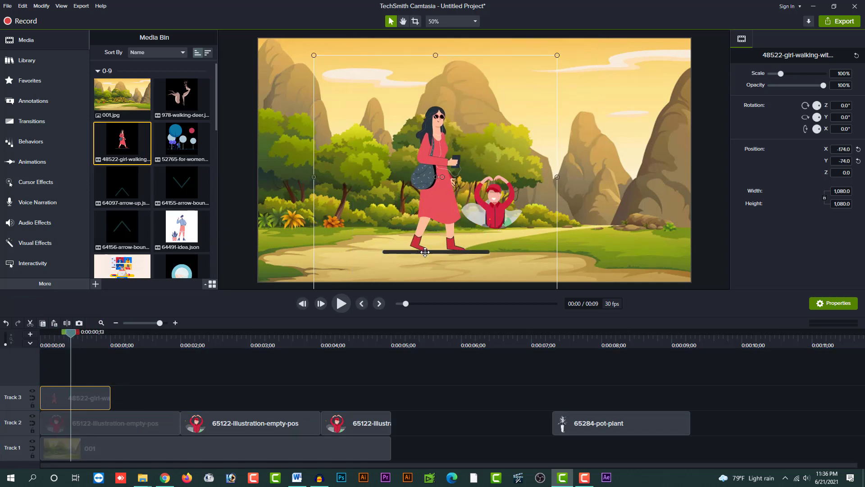
{"action": "left_click_drag", "start_coordinate": [467, 225], "coordinate": [469, 207]}
{"action": "left_click_drag", "start_coordinate": [439, 32], "coordinate": [438, 83]}
{"action": "left_click_drag", "start_coordinate": [438, 276], "coordinate": [449, 256]}
{"action": "scroll", "coordinate": [446, 235], "scroll_direction": "up", "scroll_amount": 2}
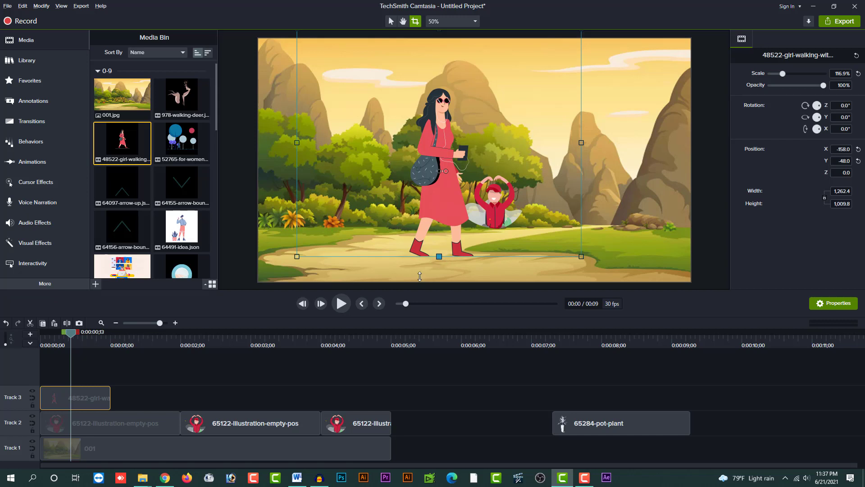
{"action": "left_click", "coordinate": [170, 365]}
{"action": "left_click", "coordinate": [85, 398]}
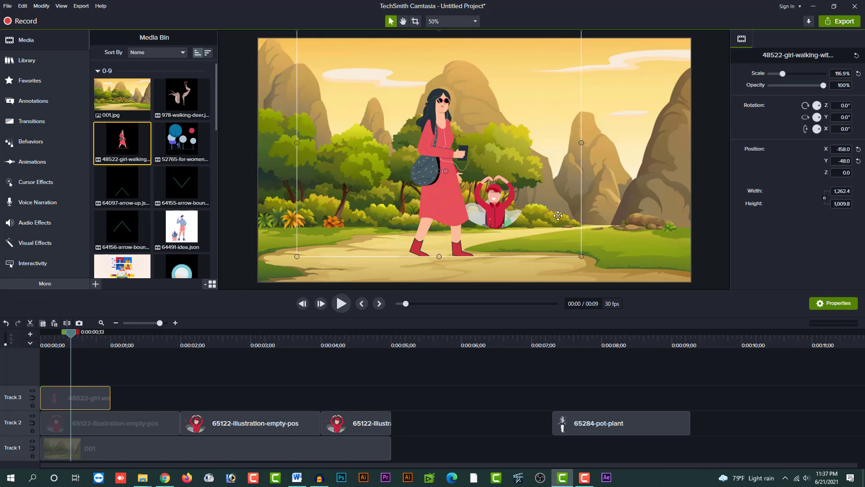
Step: Resize the walking girl to about 77.5% scale and place her on the path at about X -541, Y -211
{"action": "left_click_drag", "start_coordinate": [581, 256], "coordinate": [432, 137]}
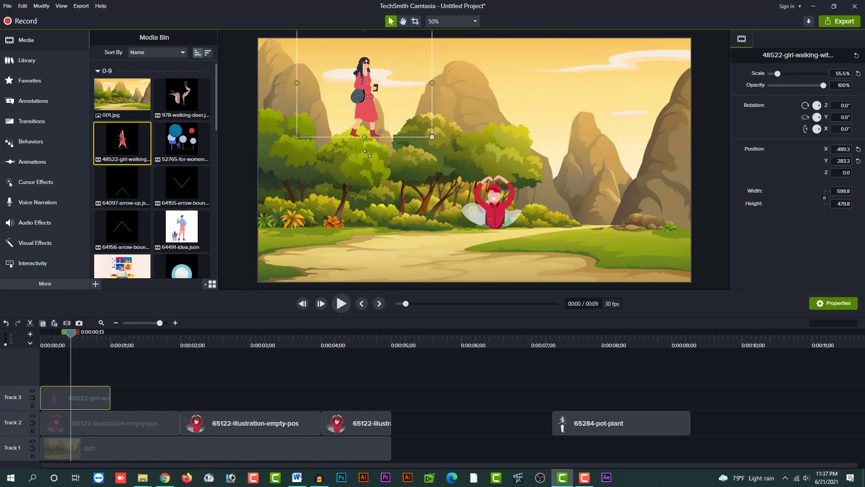
{"action": "left_click_drag", "start_coordinate": [382, 43], "coordinate": [368, 168]}
{"action": "left_click_drag", "start_coordinate": [366, 207], "coordinate": [361, 202]}
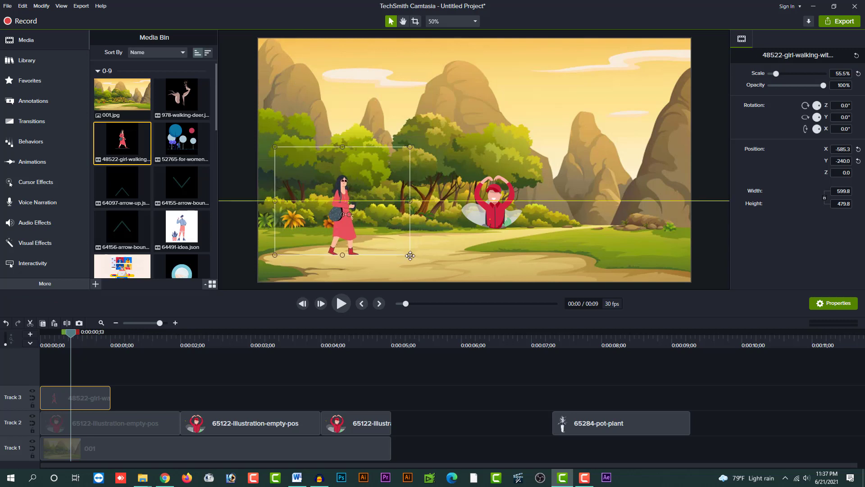
{"action": "left_click_drag", "start_coordinate": [410, 255], "coordinate": [415, 255]}
{"action": "left_click_drag", "start_coordinate": [382, 204], "coordinate": [364, 186]}
{"action": "left_click_drag", "start_coordinate": [71, 333], "coordinate": [76, 352]}
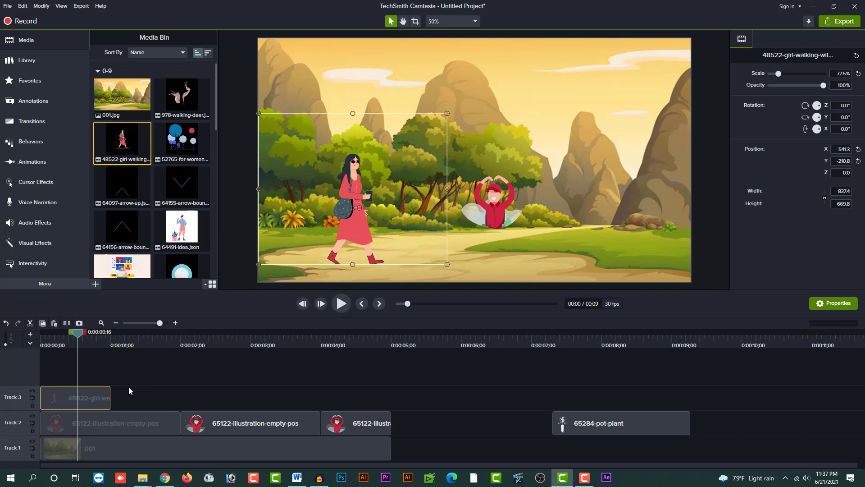
Step: Paste copies of the walking girl clip on Track 3 at 0:00:01;00, 0:00:02;00, 0:00:03;00 and 0:00:04;00
{"action": "left_click", "coordinate": [387, 345]}
{"action": "left_click_drag", "start_coordinate": [127, 346], "coordinate": [81, 356]}
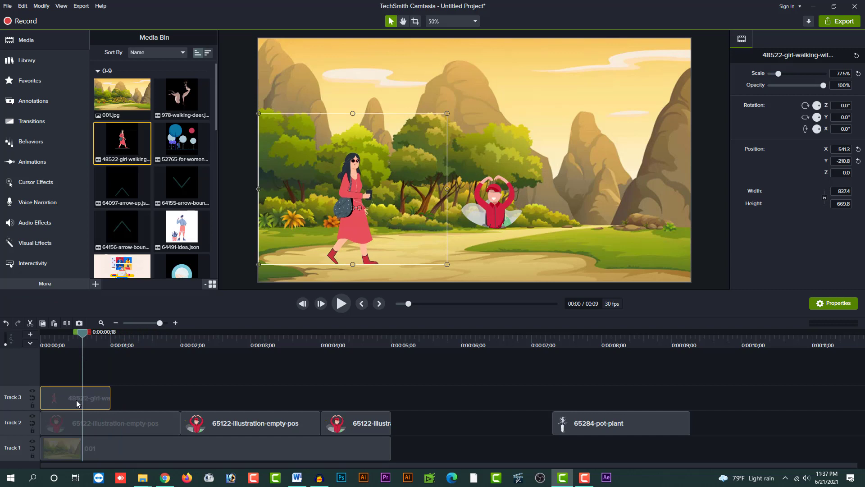
{"action": "left_click_drag", "start_coordinate": [103, 340], "coordinate": [111, 345]}
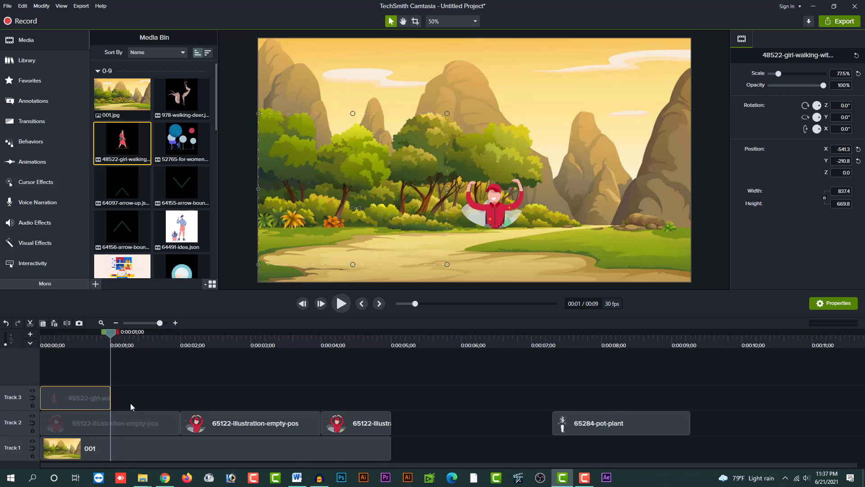
{"action": "key", "text": "ctrl+v"}
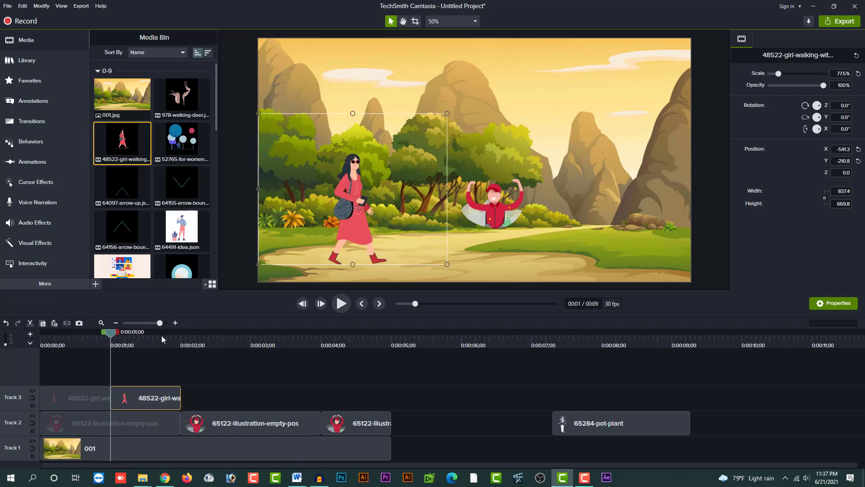
{"action": "left_click_drag", "start_coordinate": [135, 340], "coordinate": [188, 353]}
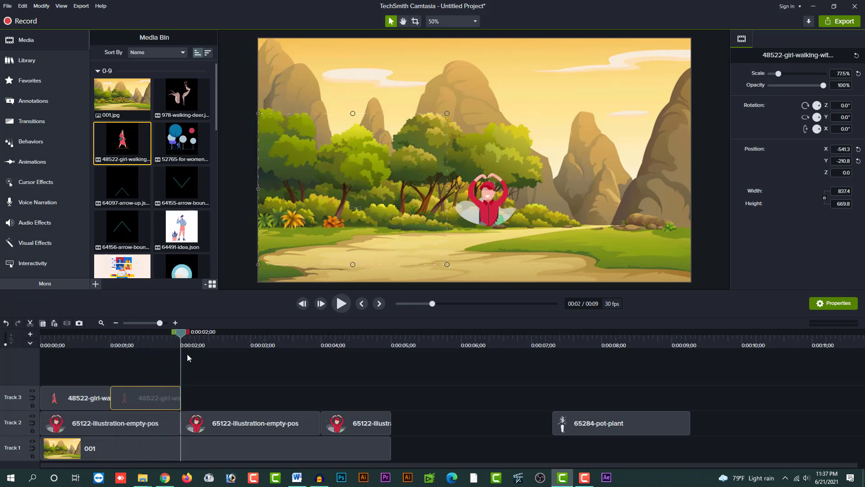
{"action": "key", "text": "ctrl+v"}
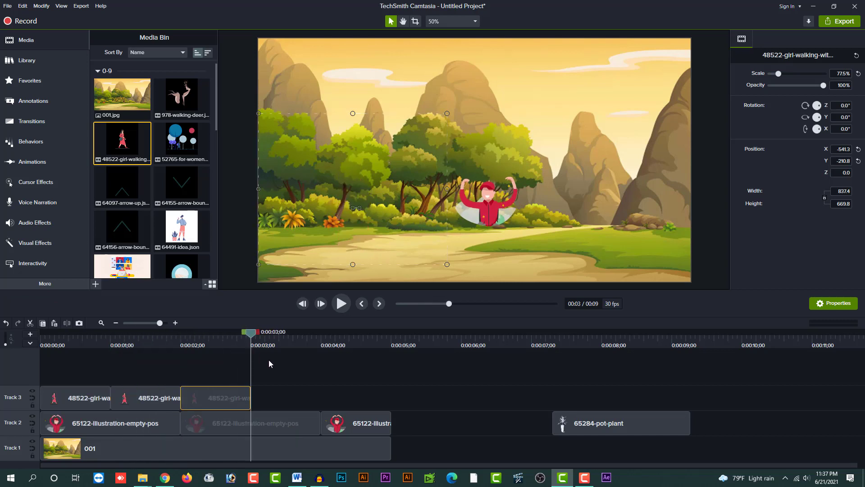
{"action": "key", "text": "ctrl+v"}
{"action": "left_click", "coordinate": [304, 343]}
{"action": "key", "text": "ctrl+v"}
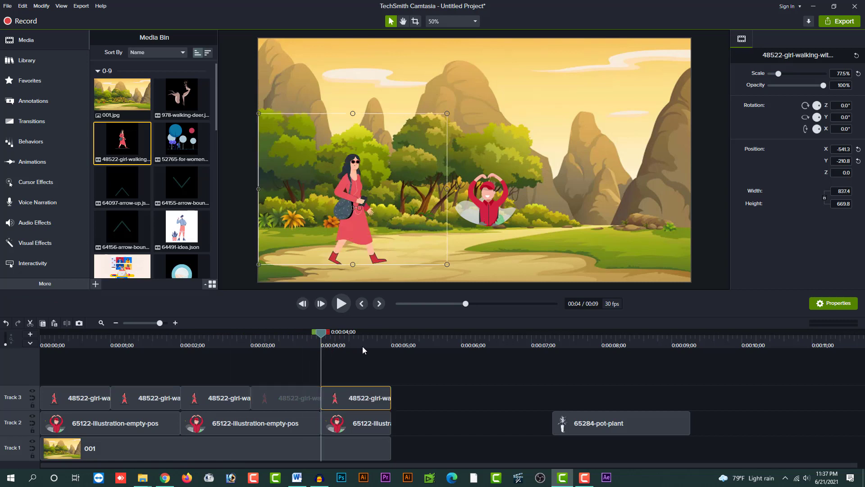
Step: Preview the repeated walking girl animation from near the start until just past 0:00:04;00
{"action": "left_click_drag", "start_coordinate": [362, 345], "coordinate": [94, 366]}
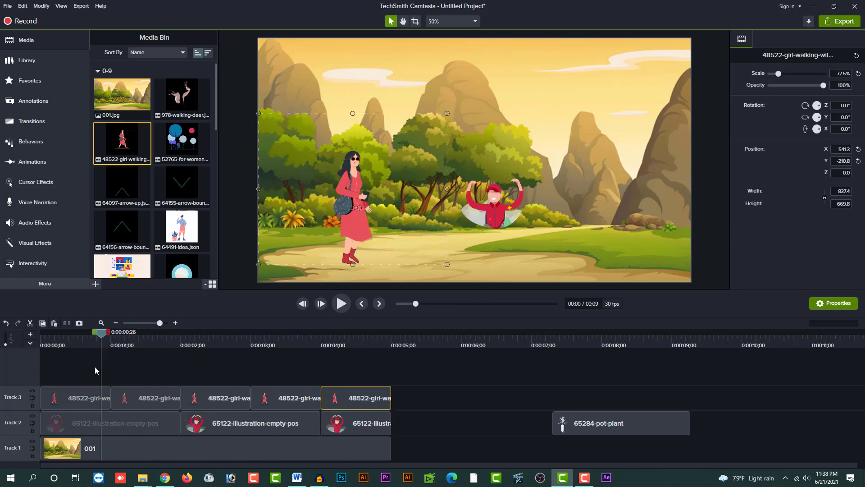
{"action": "key", "text": "space"}
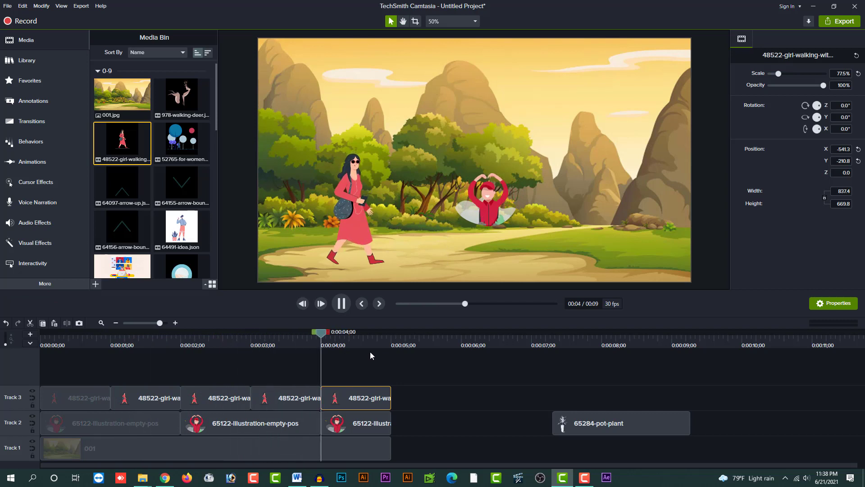
{"action": "key", "text": "space"}
Step: Select all five walking girl clips on Track 3 and group them
{"action": "left_click_drag", "start_coordinate": [389, 367], "coordinate": [211, 400]}
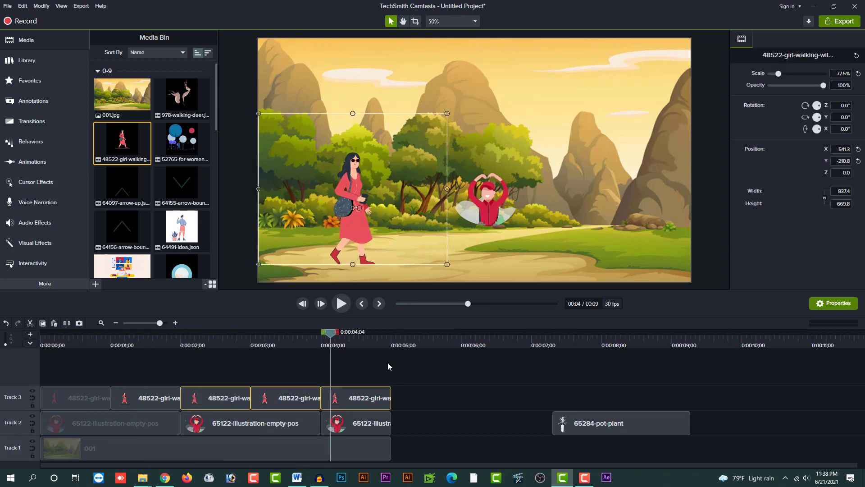
{"action": "left_click_drag", "start_coordinate": [387, 363], "coordinate": [77, 399]}
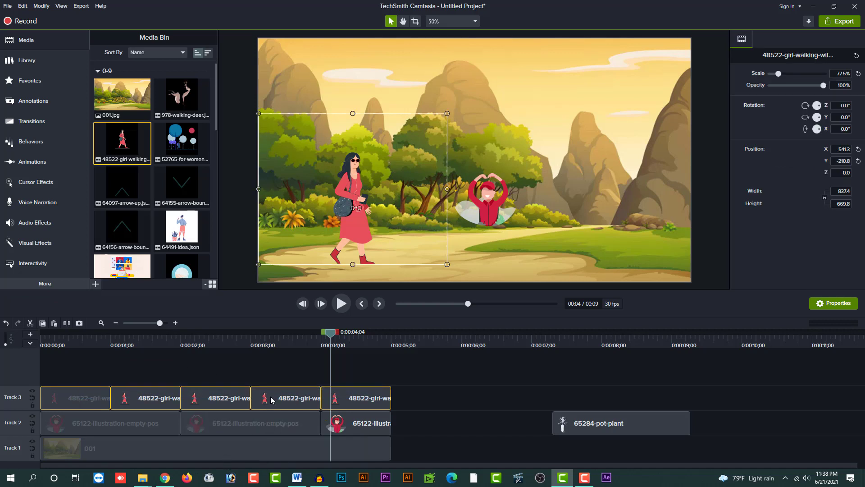
{"action": "left_click_drag", "start_coordinate": [404, 366], "coordinate": [61, 405]}
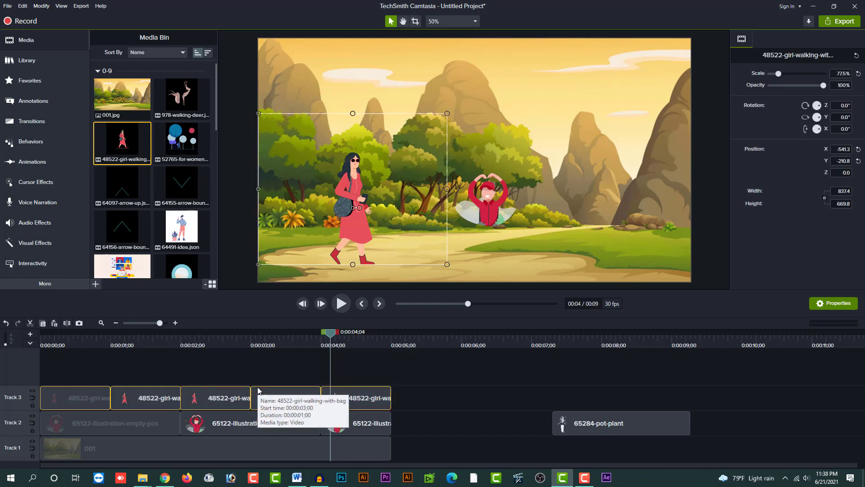
{"action": "key", "text": "ctrl+g"}
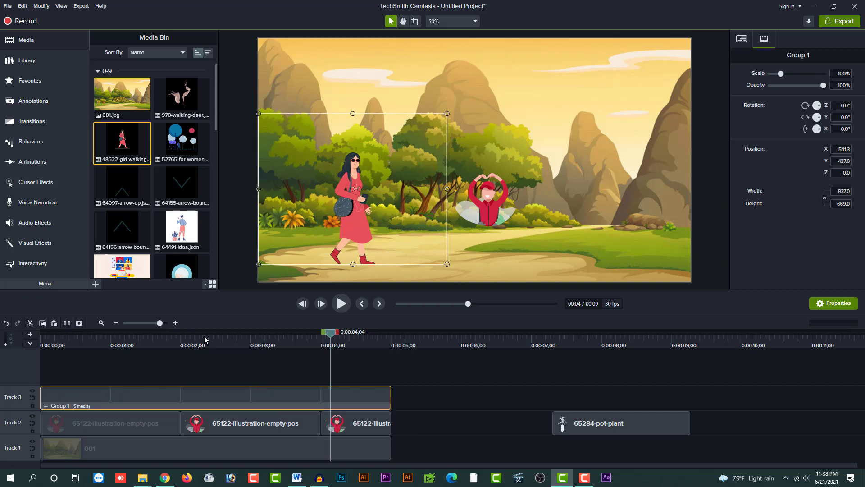
Step: Add a custom animation ending at 0:00:01;17 to the girl group and set its start position off-canvas at about X -1107, Y -113
{"action": "left_click_drag", "start_coordinate": [191, 337], "coordinate": [150, 337]}
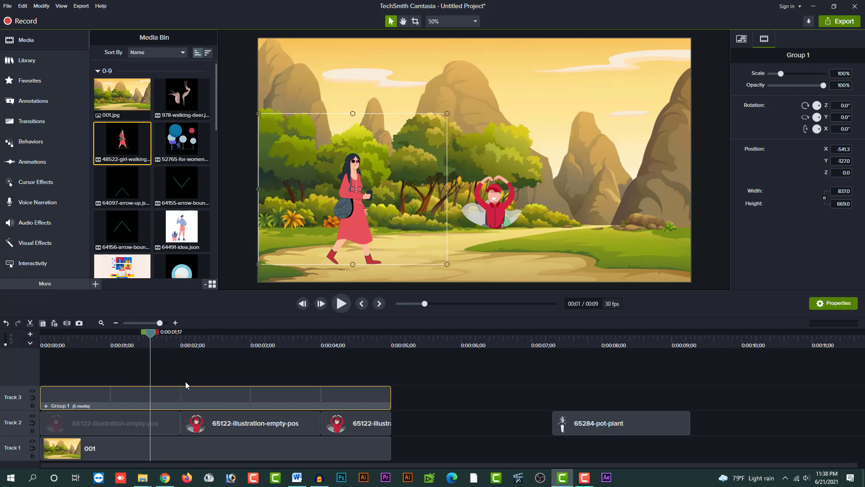
{"action": "key", "text": "a"}
{"action": "left_click", "coordinate": [135, 398]}
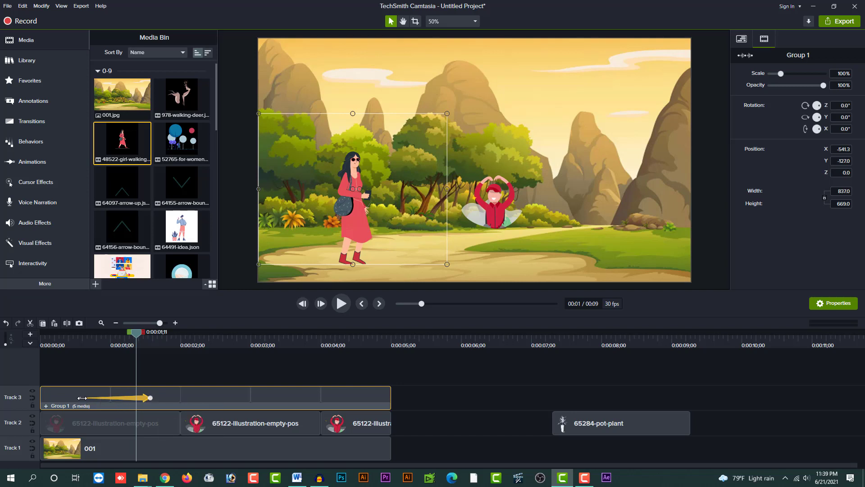
{"action": "left_click", "coordinate": [81, 398]}
{"action": "left_click", "coordinate": [151, 398]}
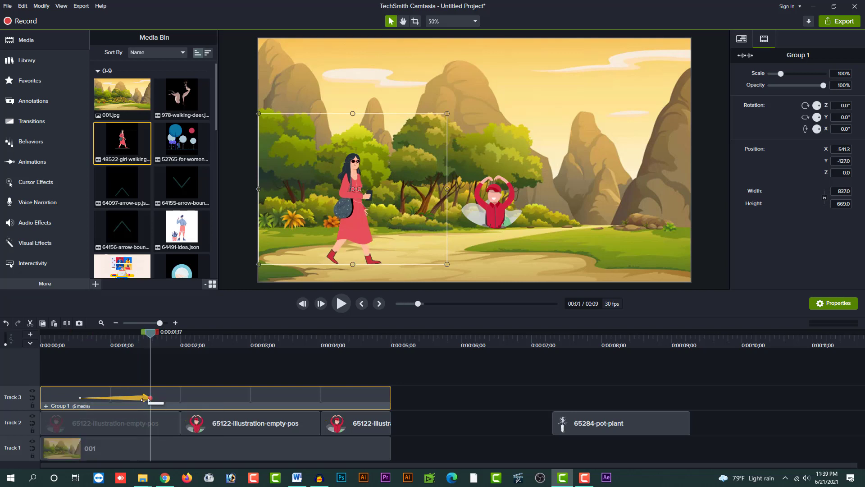
{"action": "left_click", "coordinate": [80, 400]}
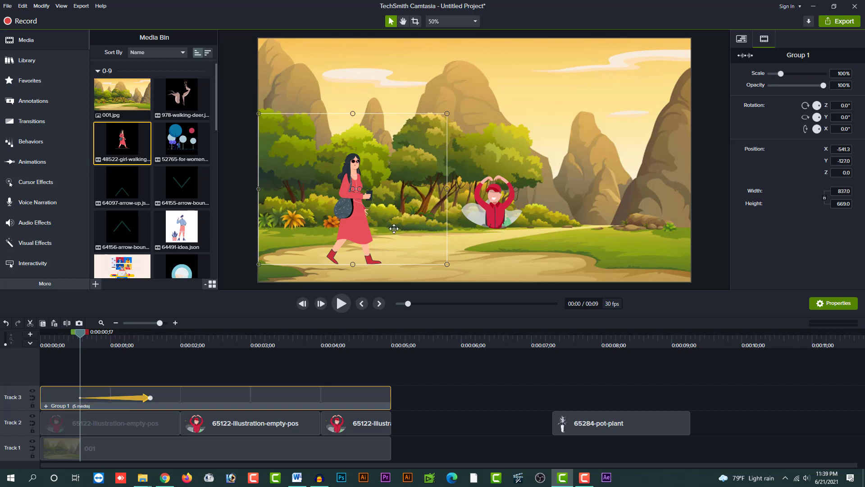
{"action": "left_click_drag", "start_coordinate": [391, 229], "coordinate": [266, 225]}
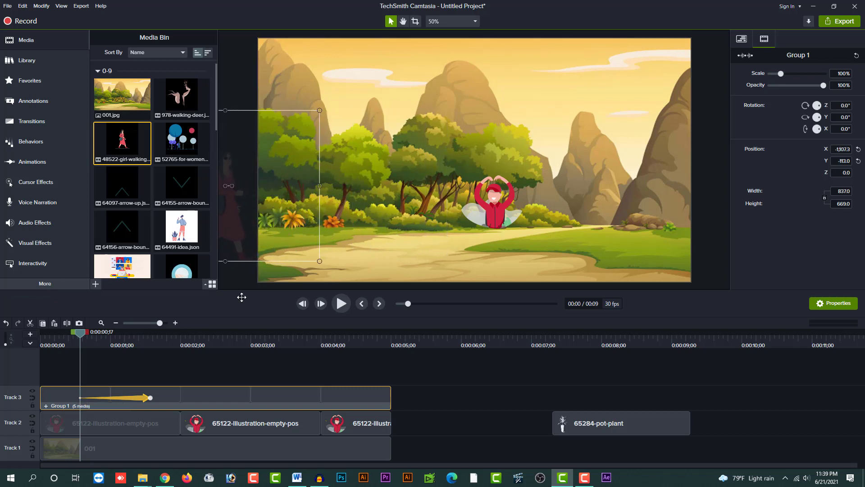
Step: Place the girl group beyond the canvas's right edge at the animation's end and stretch the animation across the group's full duration
{"action": "left_click", "coordinate": [150, 397]}
{"action": "left_click_drag", "start_coordinate": [148, 397], "coordinate": [393, 399]}
{"action": "left_click", "coordinate": [167, 343]}
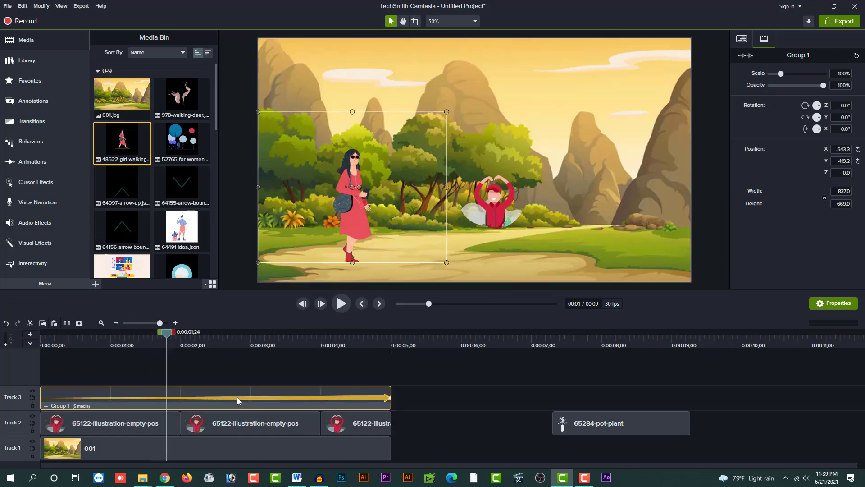
Step: Set the easing of the girl group's animation to Linear
{"action": "right_click", "coordinate": [287, 396]}
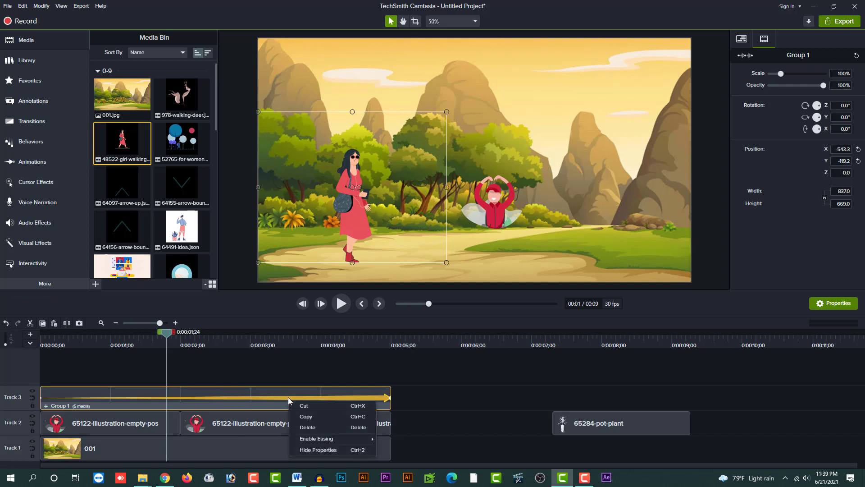
{"action": "mouse_move", "coordinate": [317, 439]}
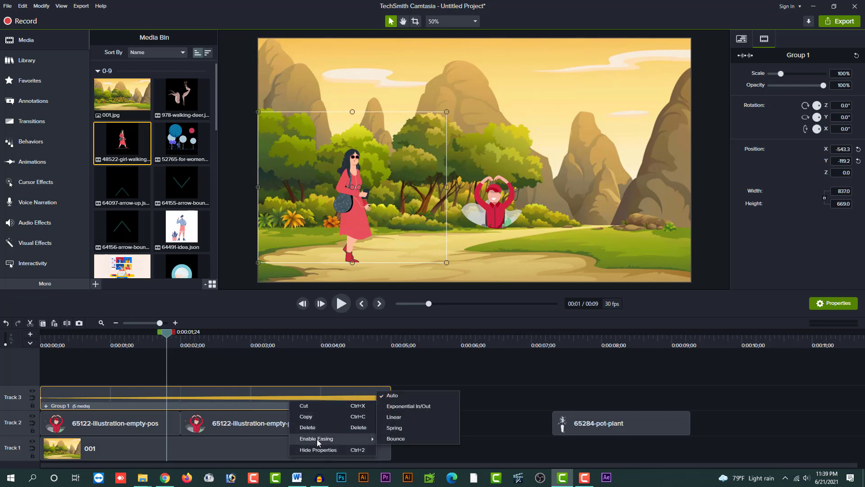
{"action": "left_click", "coordinate": [397, 418]}
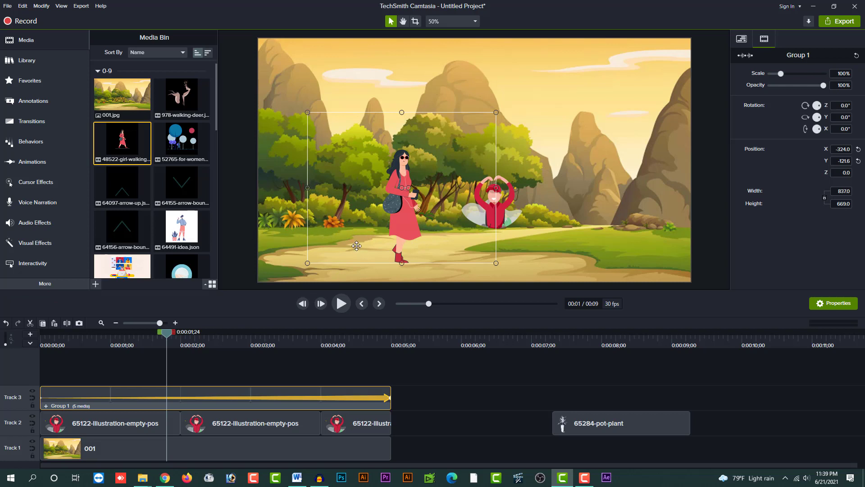
Step: Preview the girl's walk across the scene from the start of the timeline, then check the frames around 0:00:02;00
{"action": "left_click_drag", "start_coordinate": [180, 346], "coordinate": [31, 346]}
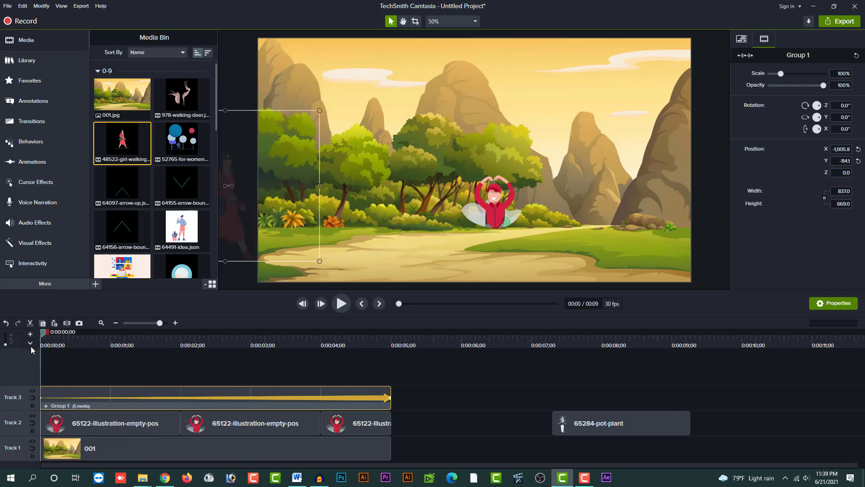
{"action": "left_click", "coordinate": [341, 302]}
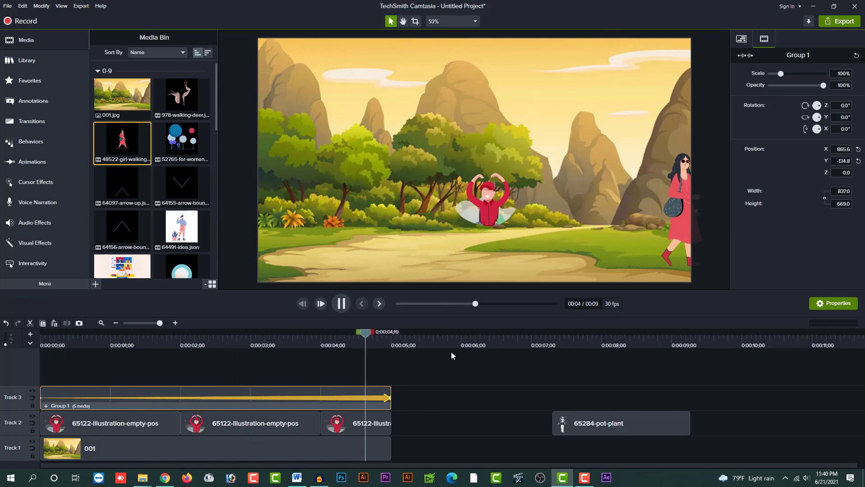
{"action": "left_click", "coordinate": [254, 345]}
{"action": "left_click", "coordinate": [189, 347]}
{"action": "left_click_drag", "start_coordinate": [174, 347], "coordinate": [183, 348]}
Step: Add the 64650-sprinkles animation to Track 4, starting before 0:00:01;00, and preview it up to about 0:00:02;06
{"action": "scroll", "coordinate": [180, 203], "scroll_direction": "down", "scroll_amount": 5}
{"action": "scroll", "coordinate": [188, 223], "scroll_direction": "down", "scroll_amount": 3}
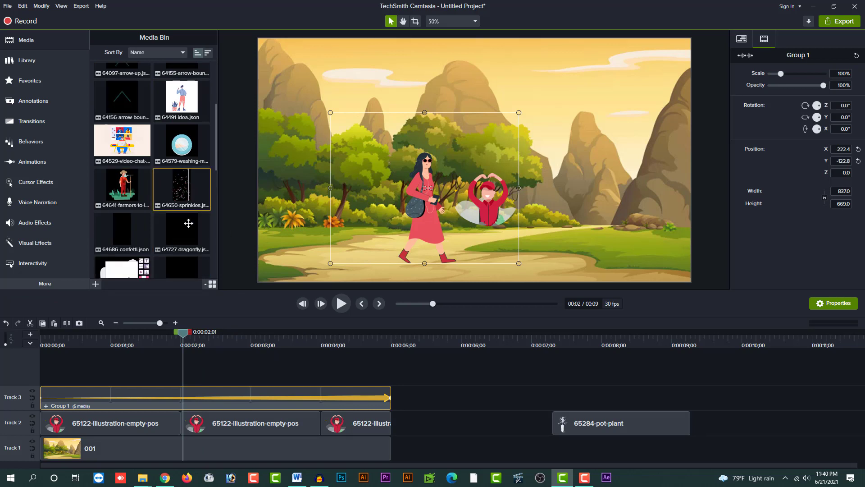
{"action": "left_click_drag", "start_coordinate": [182, 149], "coordinate": [72, 374]}
{"action": "left_click", "coordinate": [119, 346]}
{"action": "key", "text": "space"}
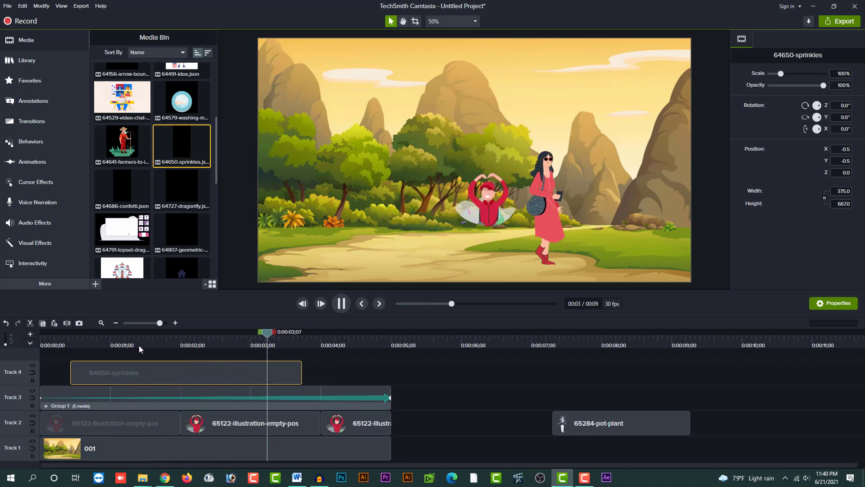
{"action": "left_click_drag", "start_coordinate": [162, 343], "coordinate": [194, 345]}
Step: Look through the other Lottie JSON files in the media bin and check the sprinkles at 0:00:01;13
{"action": "scroll", "coordinate": [151, 199], "scroll_direction": "down", "scroll_amount": 3}
{"action": "scroll", "coordinate": [180, 221], "scroll_direction": "down", "scroll_amount": 3}
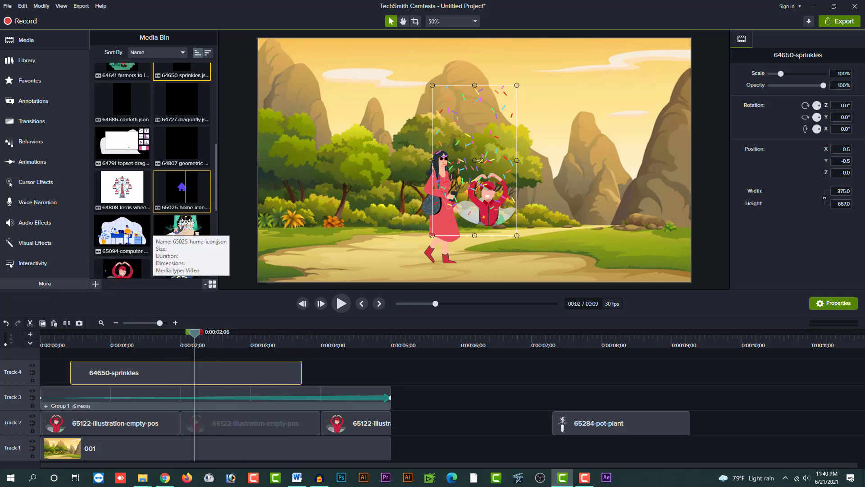
{"action": "scroll", "coordinate": [184, 222], "scroll_direction": "down", "scroll_amount": 1}
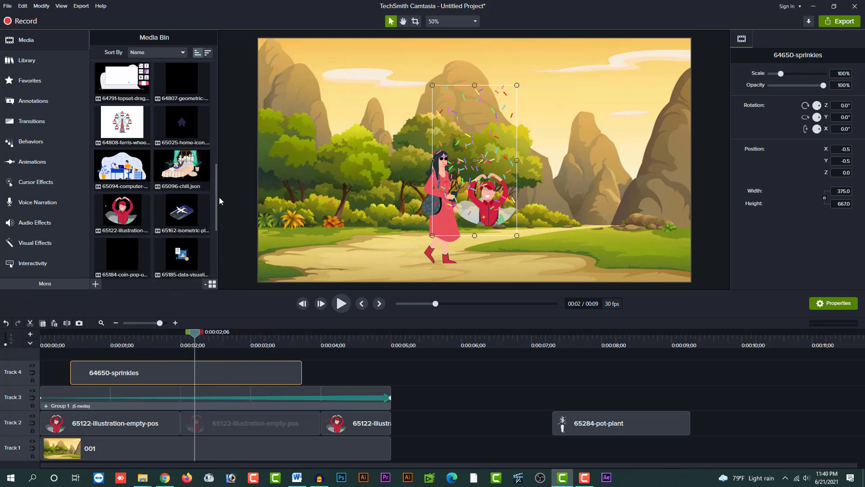
{"action": "left_click_drag", "start_coordinate": [217, 197], "coordinate": [213, 247]}
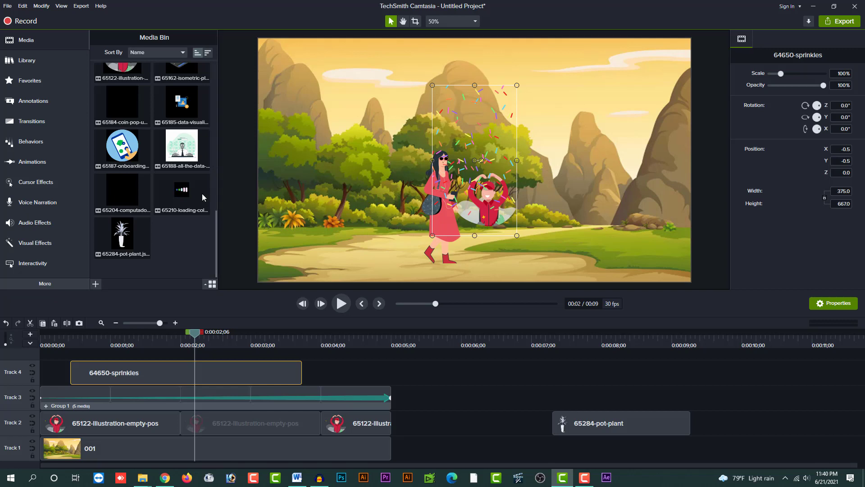
{"action": "left_click_drag", "start_coordinate": [202, 198], "coordinate": [227, 260]}
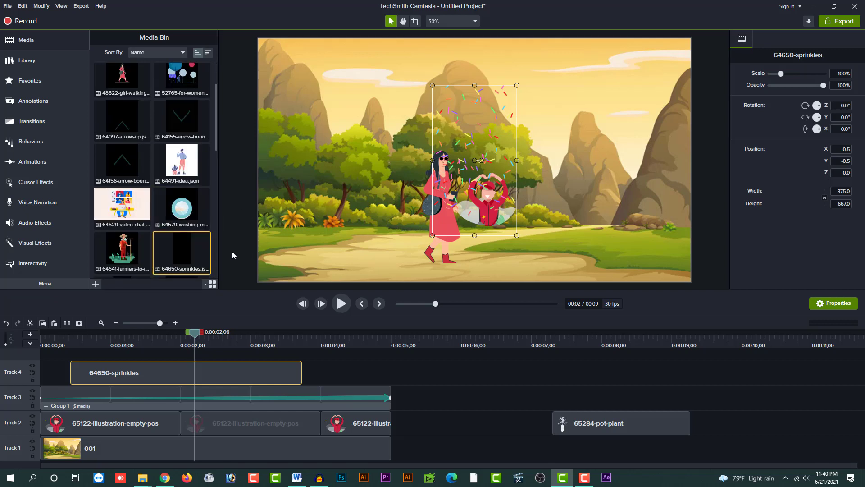
{"action": "left_click_drag", "start_coordinate": [195, 333], "coordinate": [141, 333]}
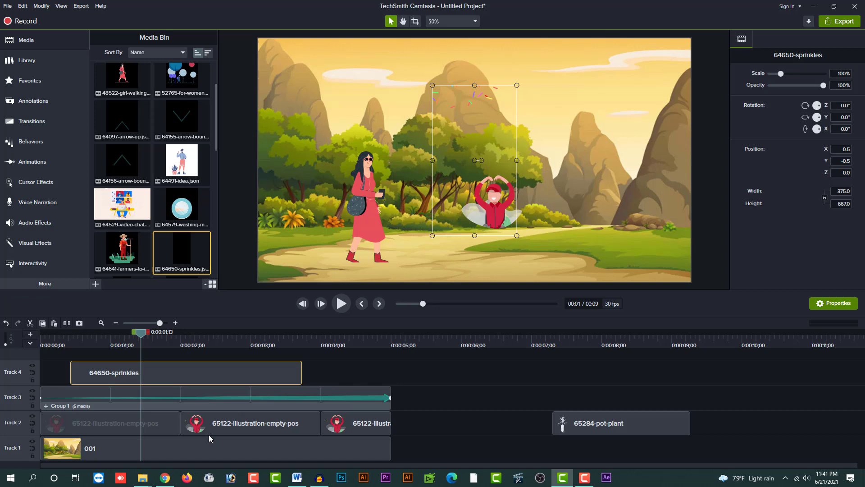
Step: Switch to Chrome, browse the featured animations on the LottieFiles page, and return to Camtasia
{"action": "left_click", "coordinate": [165, 477]}
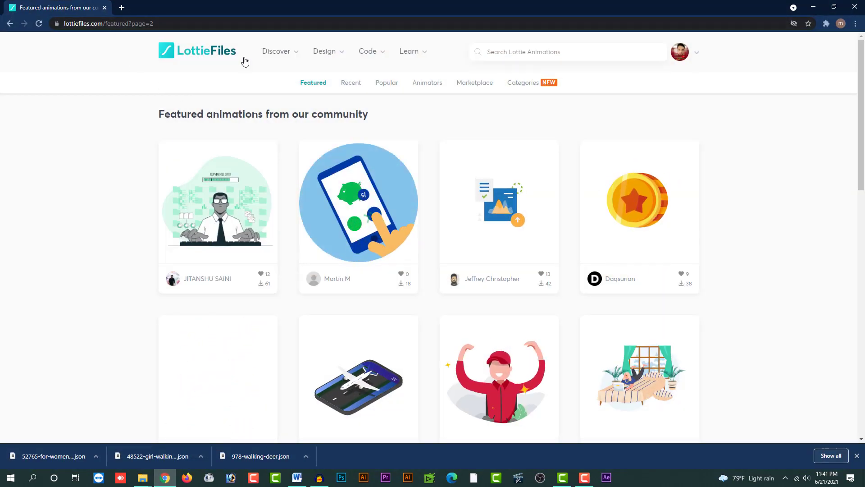
{"action": "left_click_drag", "start_coordinate": [863, 103], "coordinate": [792, 184]}
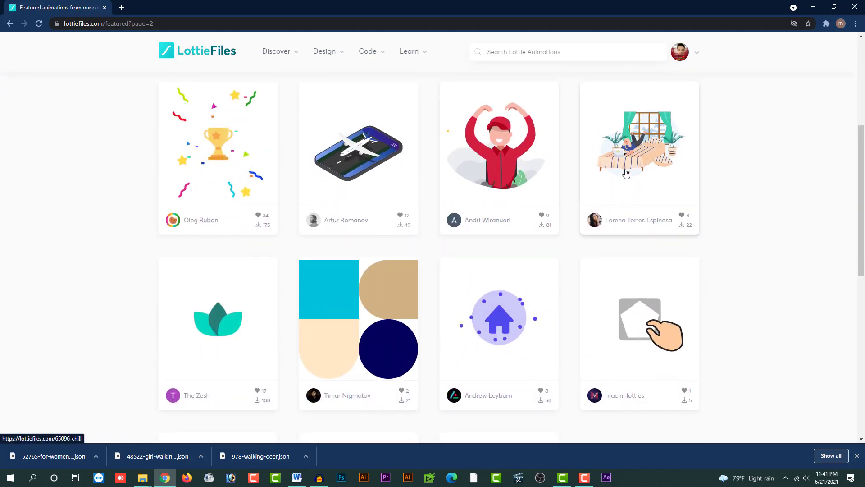
{"action": "scroll", "coordinate": [849, 269], "scroll_direction": "down", "scroll_amount": 5}
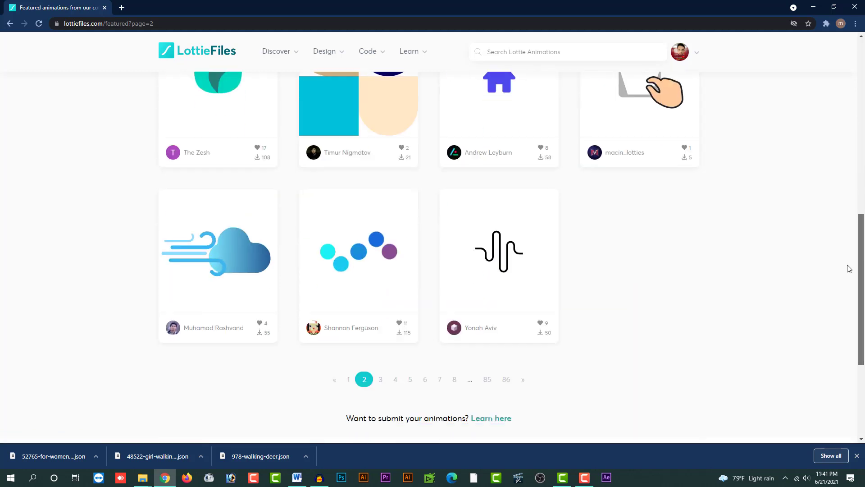
{"action": "scroll", "coordinate": [846, 304], "scroll_direction": "down", "scroll_amount": 3}
{"action": "scroll", "coordinate": [849, 220], "scroll_direction": "up", "scroll_amount": 5}
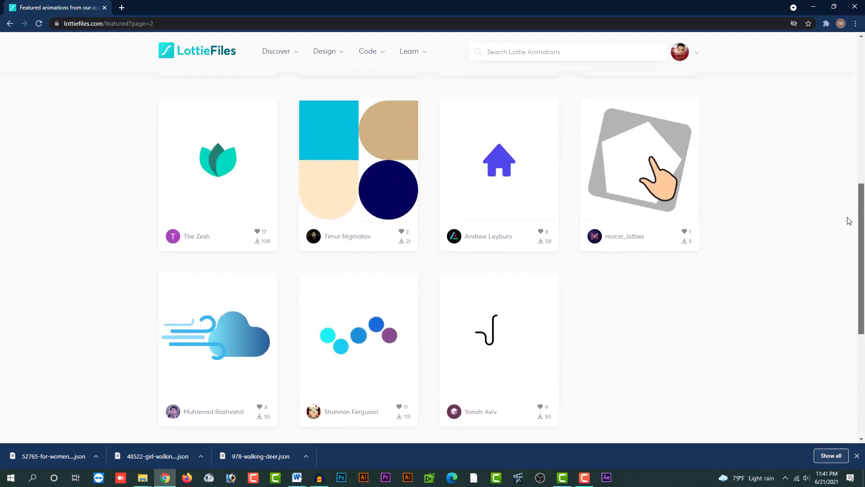
{"action": "scroll", "coordinate": [849, 221], "scroll_direction": "up", "scroll_amount": 5}
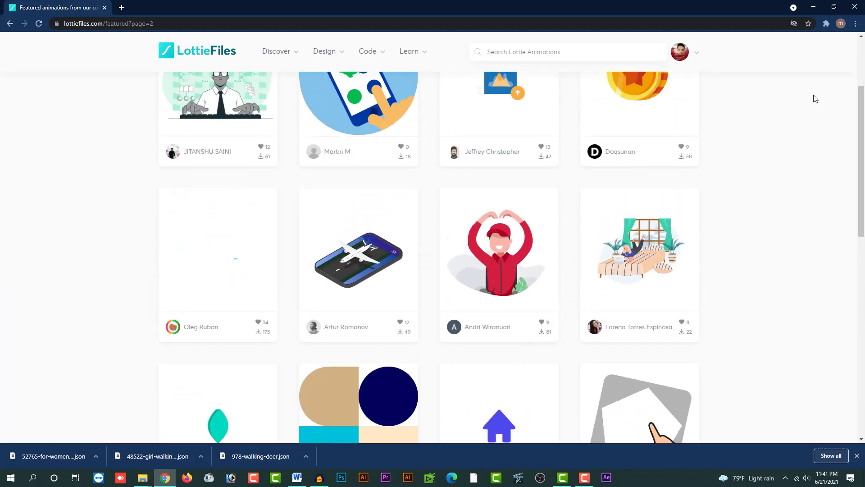
{"action": "left_click", "coordinate": [563, 478]}
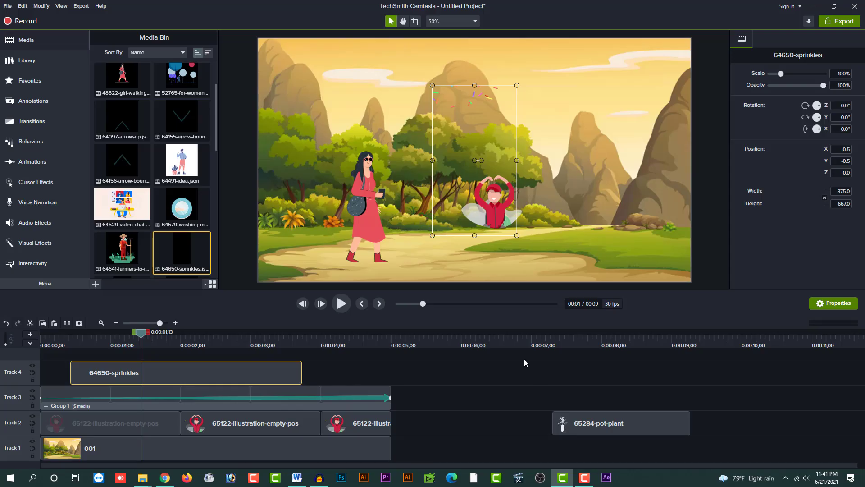